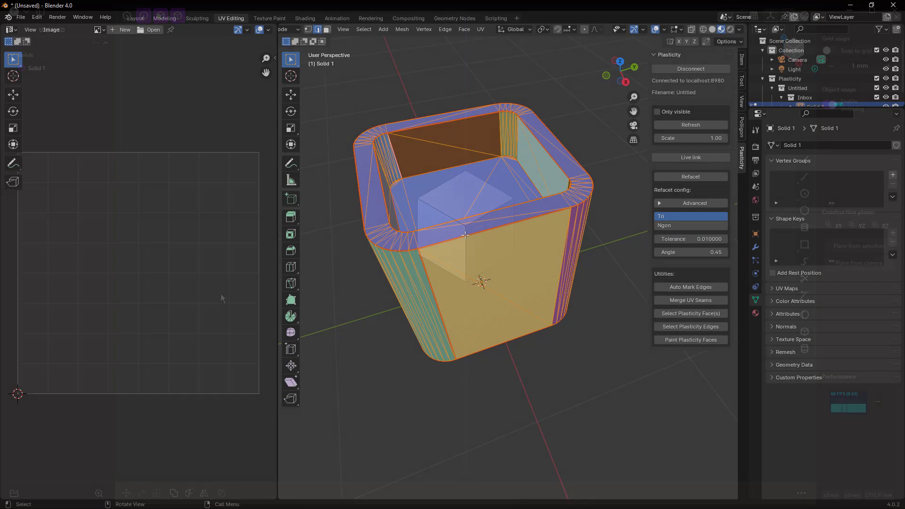
Apply the LEAD10 coupon so the Plasticity Studio checkout total drops to $269.10
{"action": "key", "text": "u"}
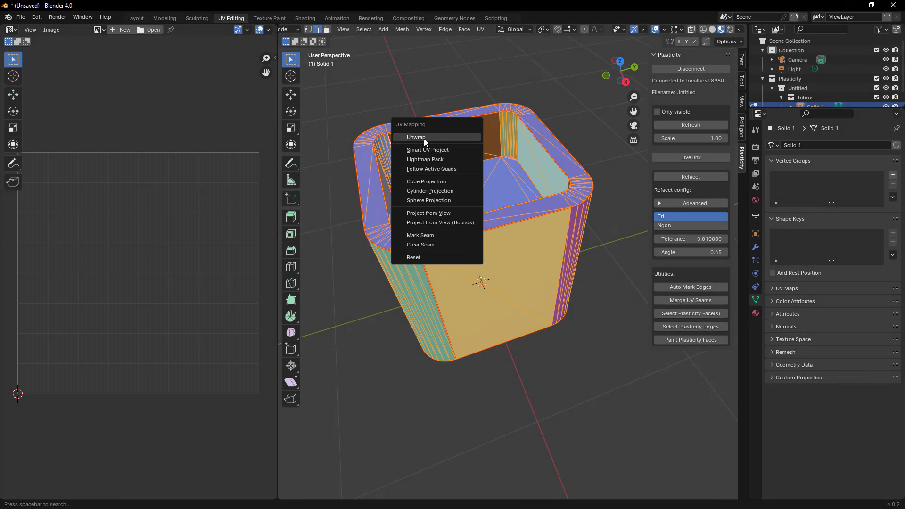
{"action": "left_click", "coordinate": [423, 139]}
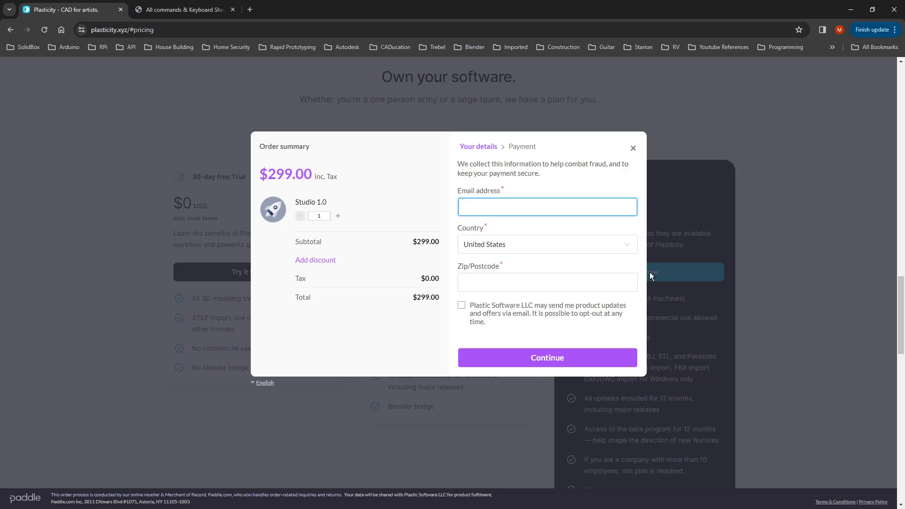
{"action": "left_click", "coordinate": [325, 262]}
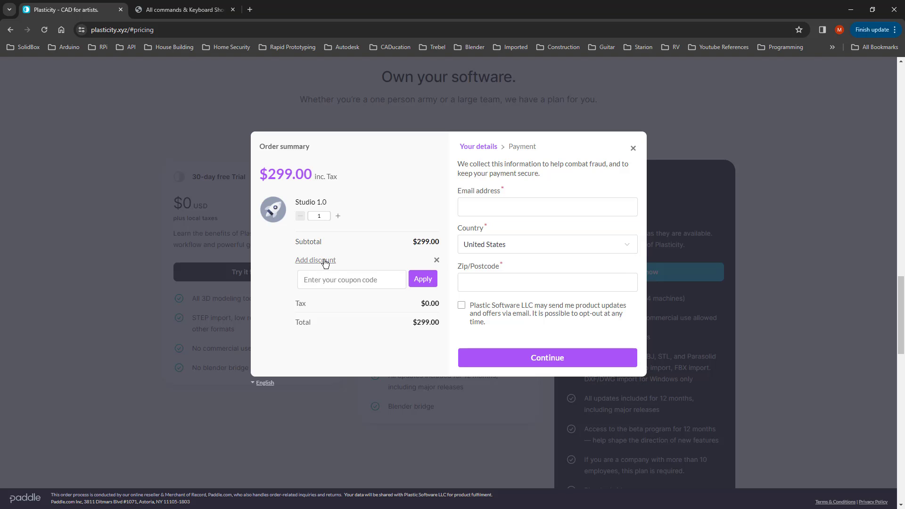
{"action": "left_click", "coordinate": [309, 280]}
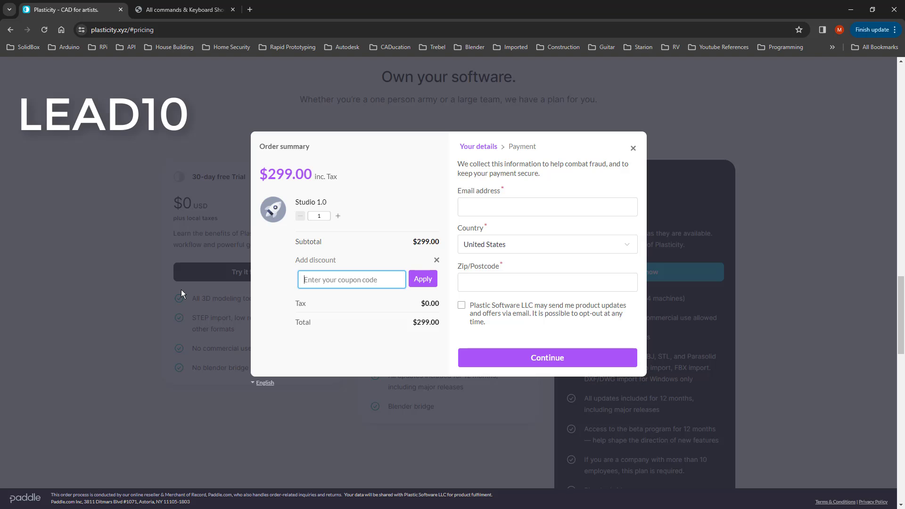
{"action": "type", "text": "LEAD10"}
{"action": "left_click", "coordinate": [423, 279]}
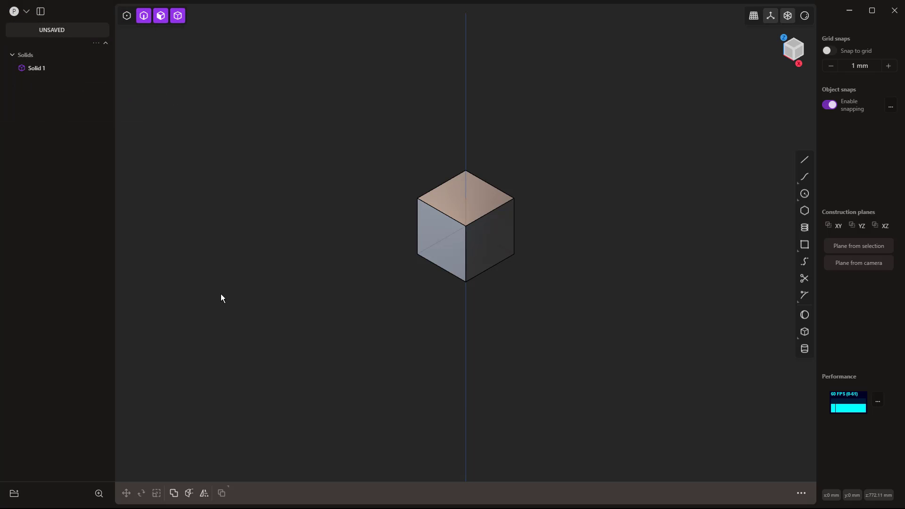
Fillet the cube's four vertical edges to 179.57 mm
{"action": "middle_click_drag", "start_coordinate": [394, 305], "coordinate": [382, 307]}
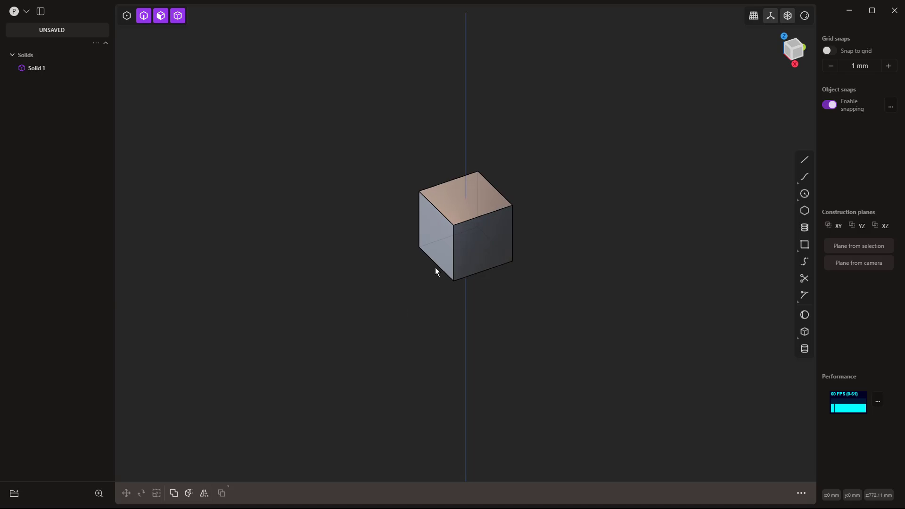
{"action": "left_click", "coordinate": [453, 252]}
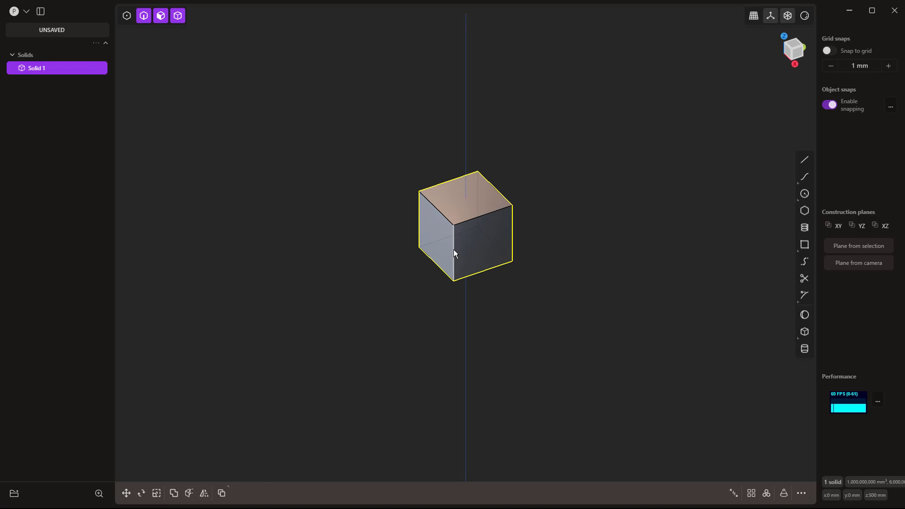
{"action": "left_click", "coordinate": [454, 238]}
{"action": "key", "text": "f"}
{"action": "left_click", "coordinate": [418, 208]}
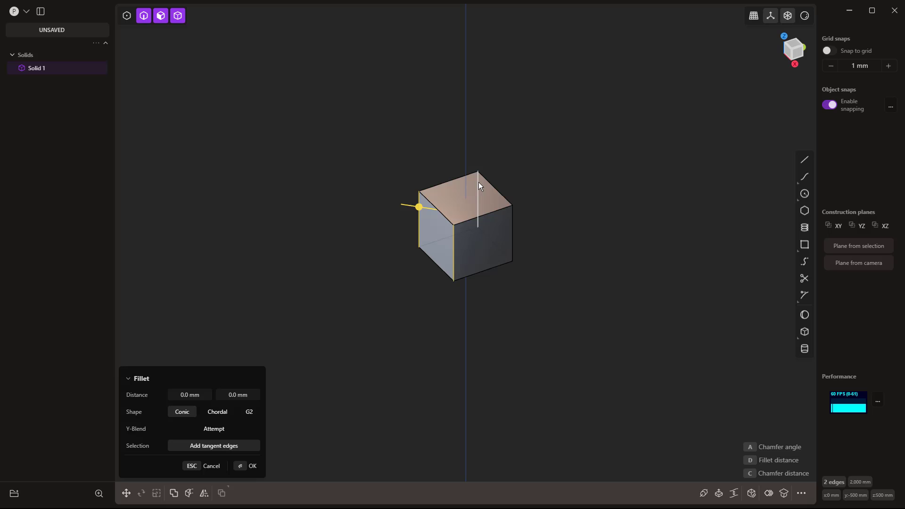
{"action": "left_click", "coordinate": [478, 182]}
{"action": "left_click", "coordinate": [512, 224]}
{"action": "left_click_drag", "start_coordinate": [515, 218], "coordinate": [524, 223]}
{"action": "key", "text": "Return"}
Inset the top face and push the inner face down to hollow out the box
{"action": "left_click", "coordinate": [481, 202]}
{"action": "key", "text": "o"}
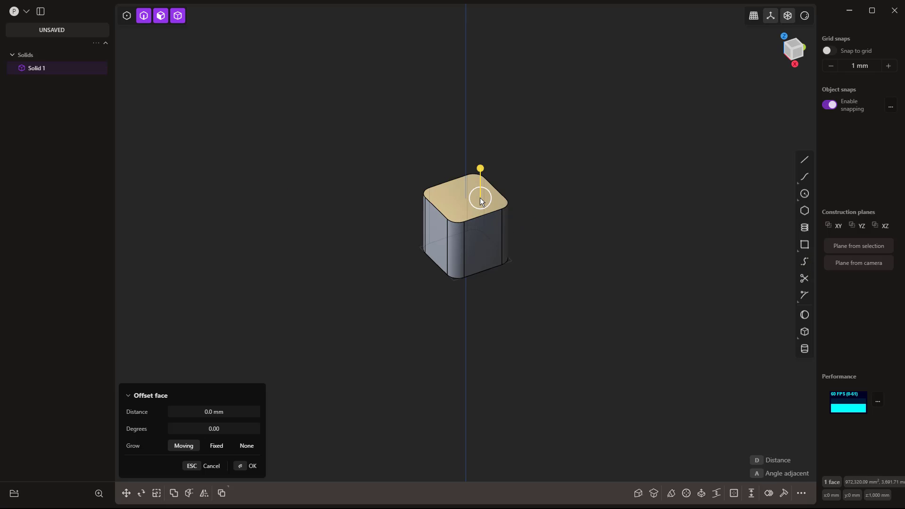
{"action": "key", "text": "o"}
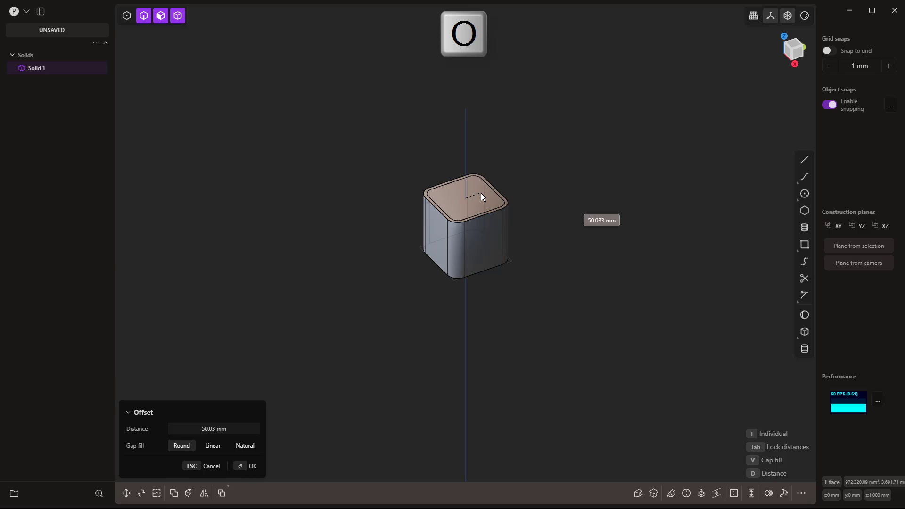
{"action": "left_click", "coordinate": [485, 181]}
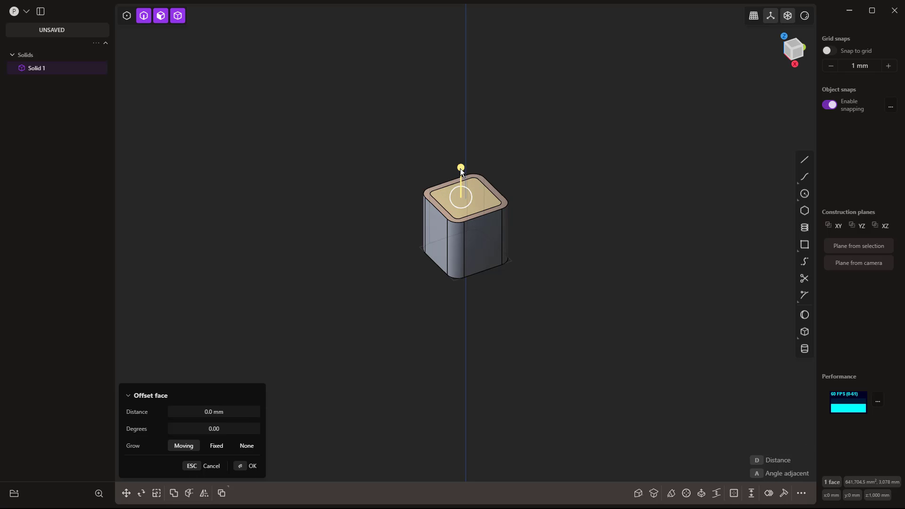
{"action": "left_click_drag", "start_coordinate": [460, 168], "coordinate": [389, 216]}
{"action": "right_click_drag", "start_coordinate": [368, 242], "coordinate": [393, 271]}
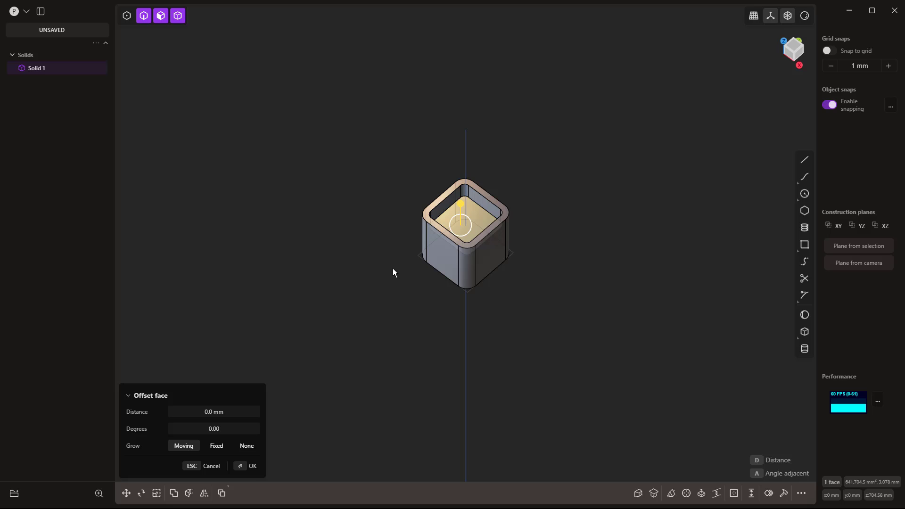
{"action": "key", "text": "Escape"}
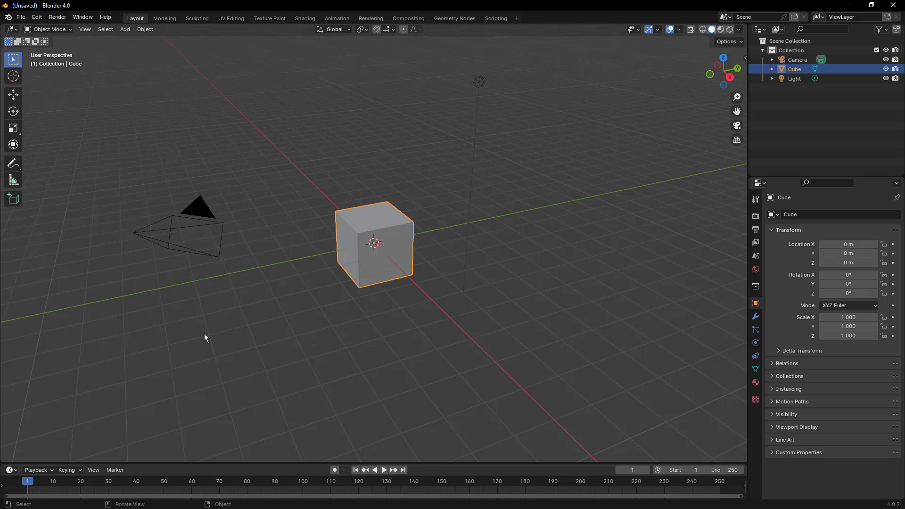
Delete the default cube, then import Solid 1 with the Plasticity sidebar's Connect and Refresh
{"action": "key", "text": "Delete"}
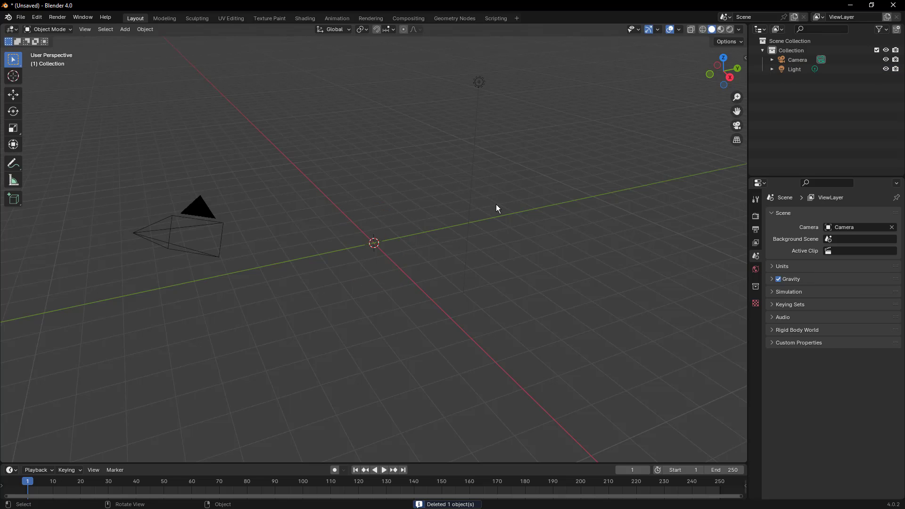
{"action": "key", "text": "n"}
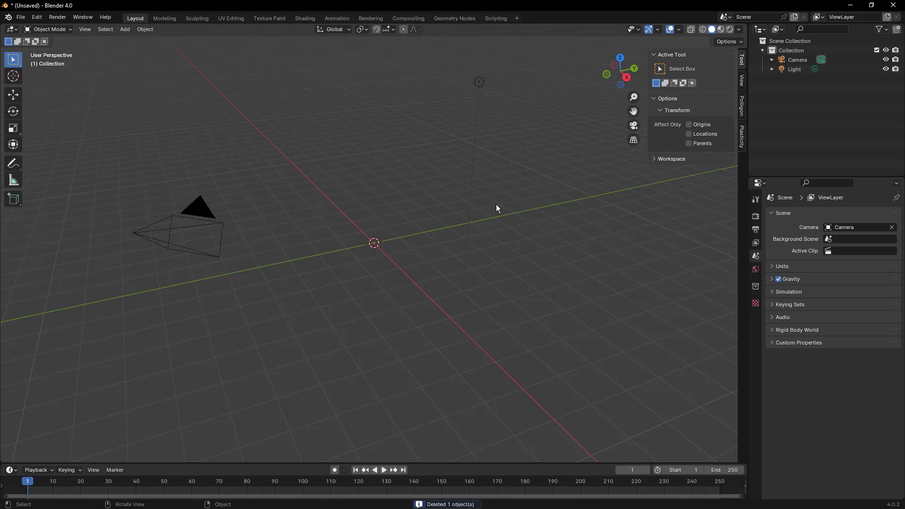
{"action": "left_click", "coordinate": [824, 183]}
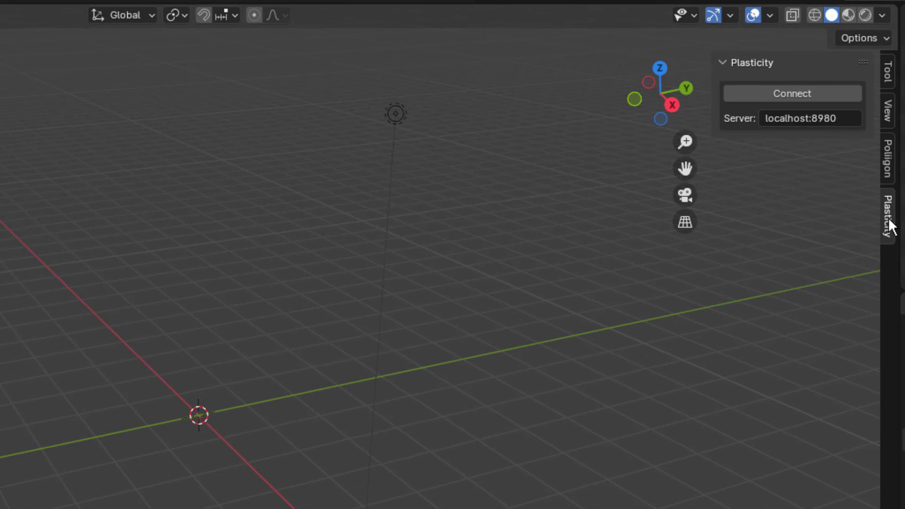
{"action": "left_click", "coordinate": [848, 93]}
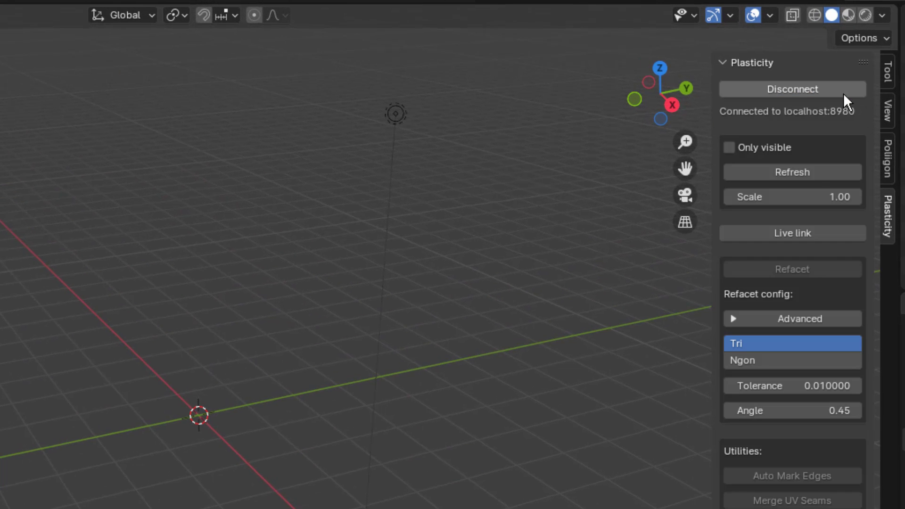
{"action": "left_click", "coordinate": [812, 172]}
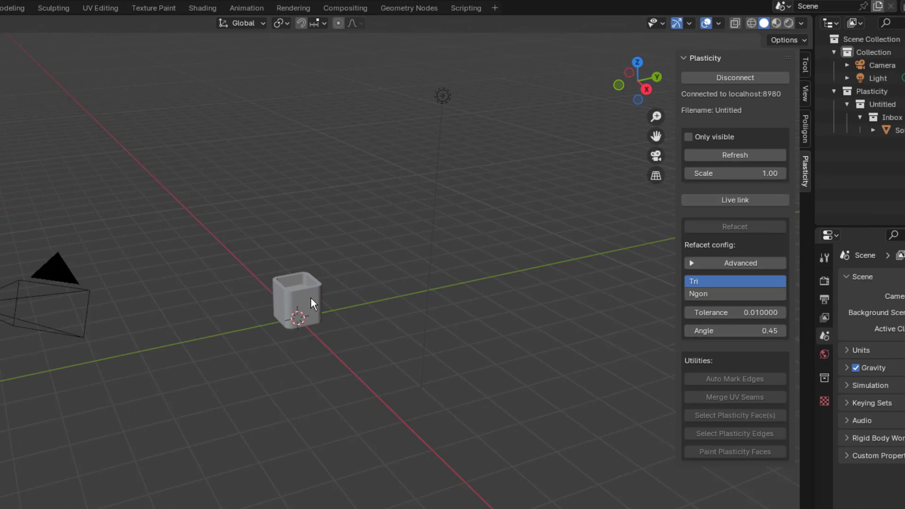
{"action": "scroll", "coordinate": [310, 298], "scroll_direction": "up", "scroll_amount": 8}
{"action": "middle_click_drag", "start_coordinate": [317, 256], "coordinate": [345, 254]}
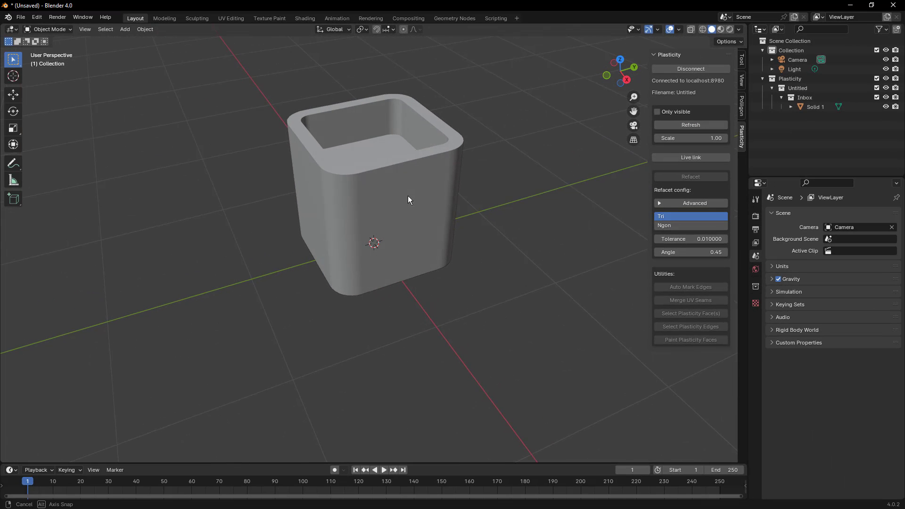
{"action": "middle_click_drag", "start_coordinate": [408, 196], "coordinate": [405, 193]}
Select the imported Solid 1 and enter Edit Mode on its mesh
{"action": "left_click", "coordinate": [407, 186]}
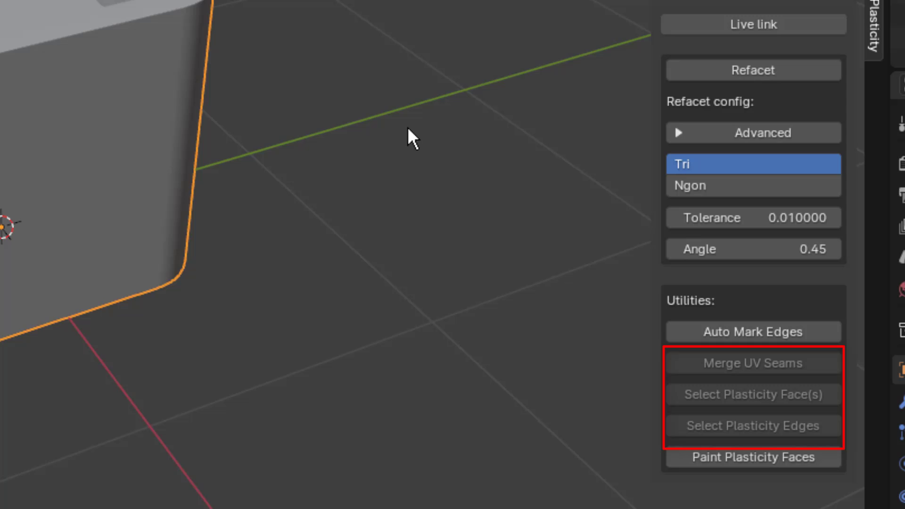
{"action": "key", "text": "Tab"}
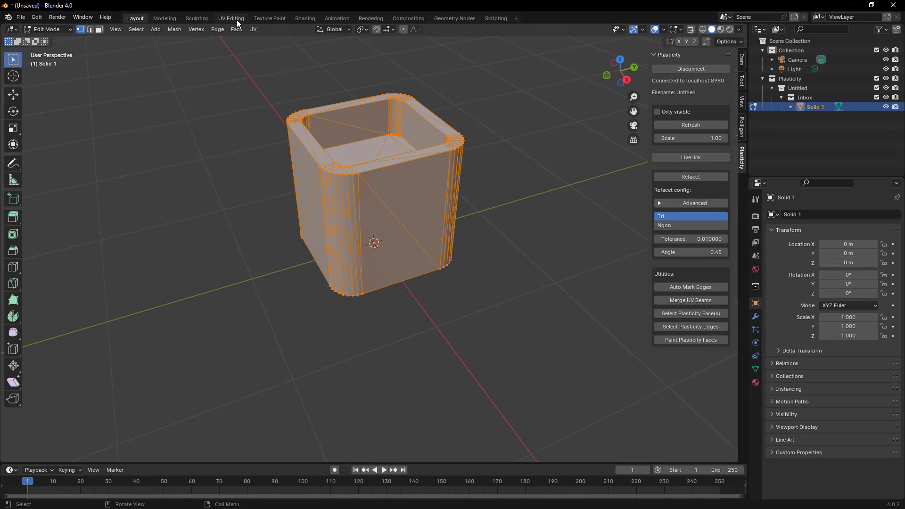
Switch to the UV Editing workspace, widen the 3D view and show the Plasticity sidebar tab
{"action": "left_click", "coordinate": [233, 19]}
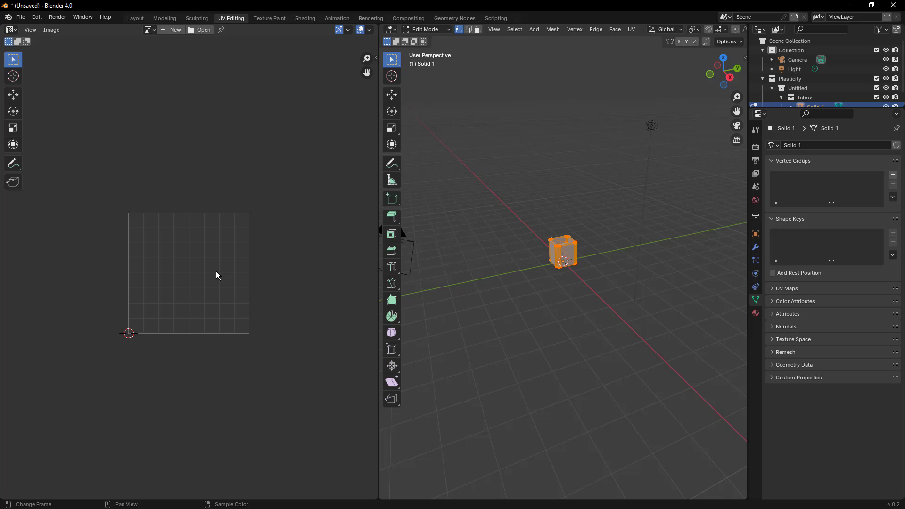
{"action": "scroll", "coordinate": [212, 266], "scroll_direction": "up", "scroll_amount": 3}
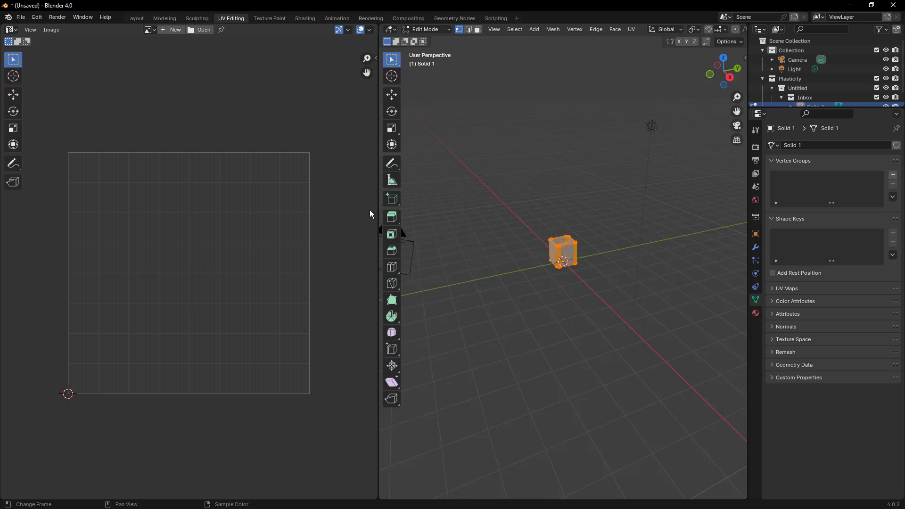
{"action": "left_click_drag", "start_coordinate": [379, 206], "coordinate": [277, 211]}
{"action": "scroll", "coordinate": [532, 242], "scroll_direction": "up", "scroll_amount": 8}
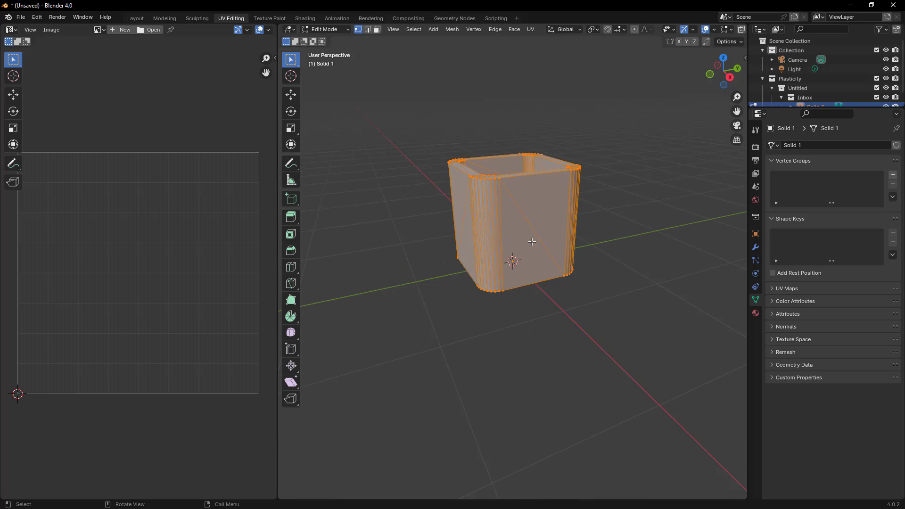
{"action": "key", "text": "n"}
{"action": "middle_click_drag", "start_coordinate": [532, 241], "coordinate": [599, 219]}
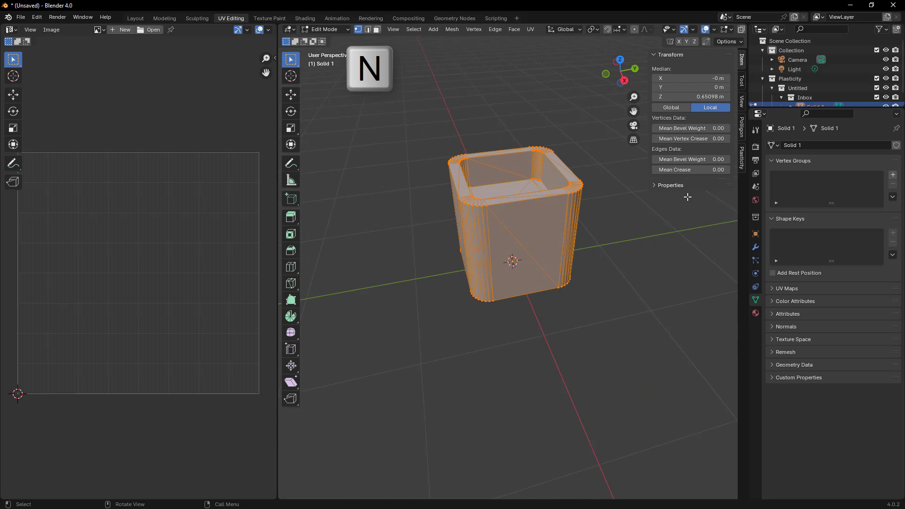
{"action": "left_click", "coordinate": [740, 156]}
{"action": "middle_click_drag", "start_coordinate": [495, 226], "coordinate": [501, 245]}
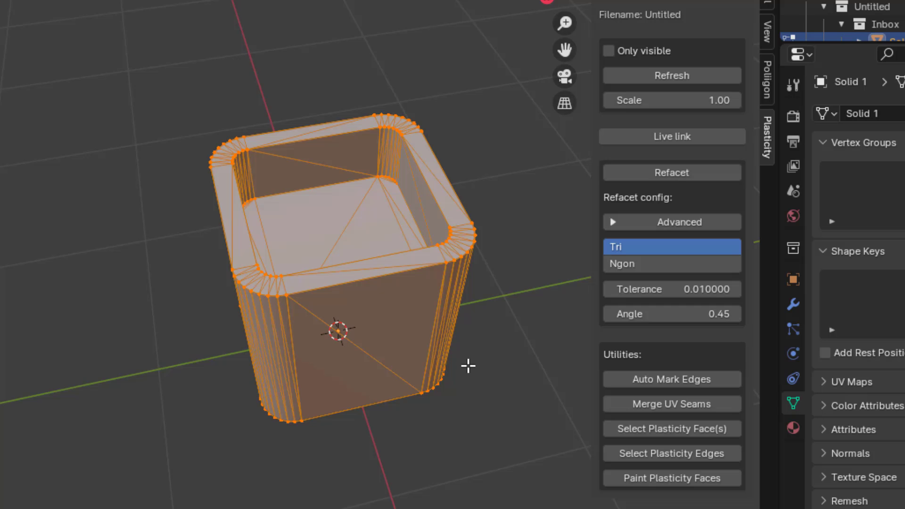
Deselect the whole mesh and cycle through vertex, edge and face selection, ending in face select
{"action": "left_click", "coordinate": [496, 170]}
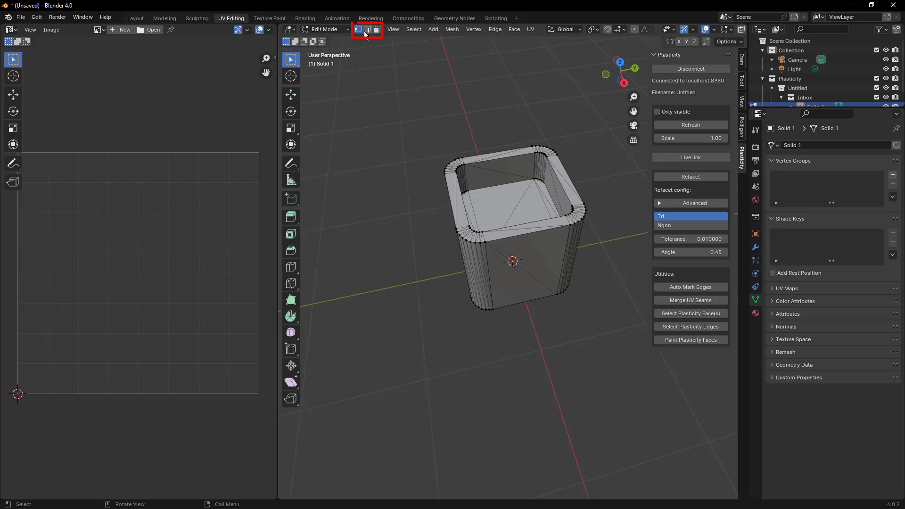
{"action": "left_click", "coordinate": [367, 29]}
{"action": "key", "text": "1"}
{"action": "key", "text": "2"}
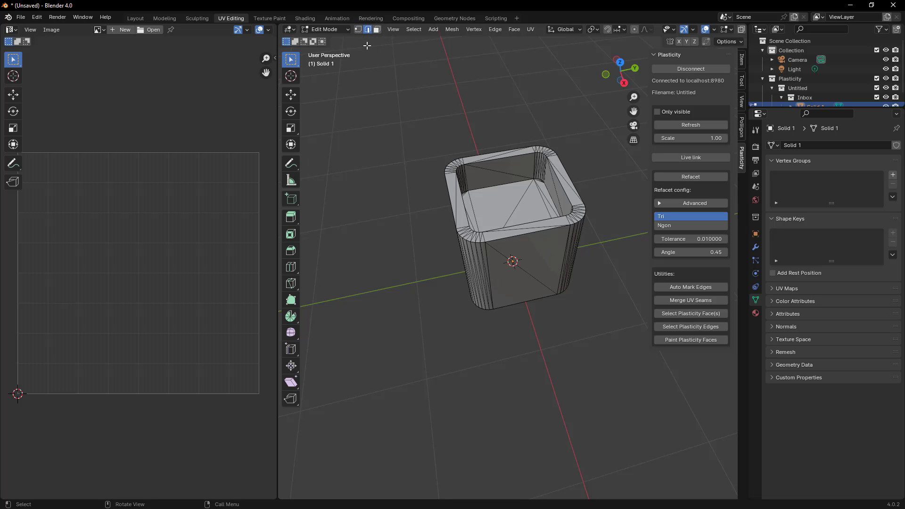
{"action": "key", "text": "3"}
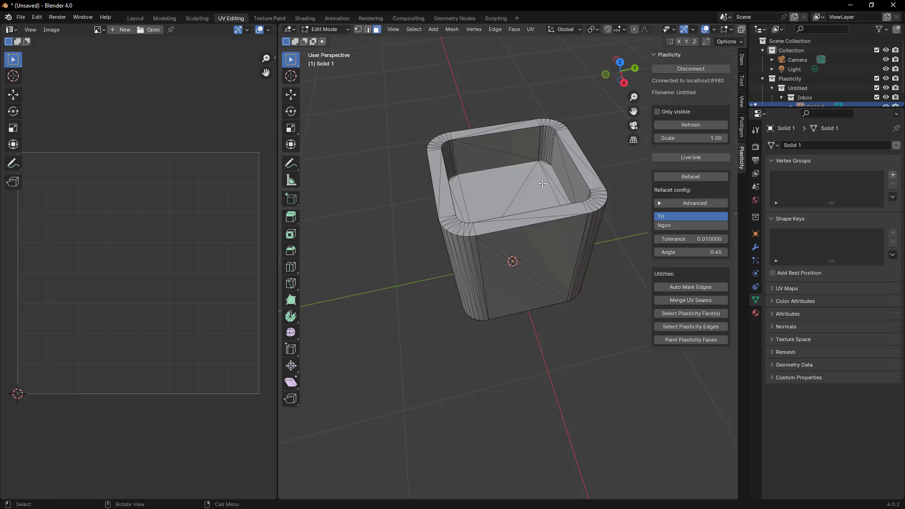
Mark the inner floor face's Plasticity boundary edges as seams
{"action": "left_click", "coordinate": [491, 213]}
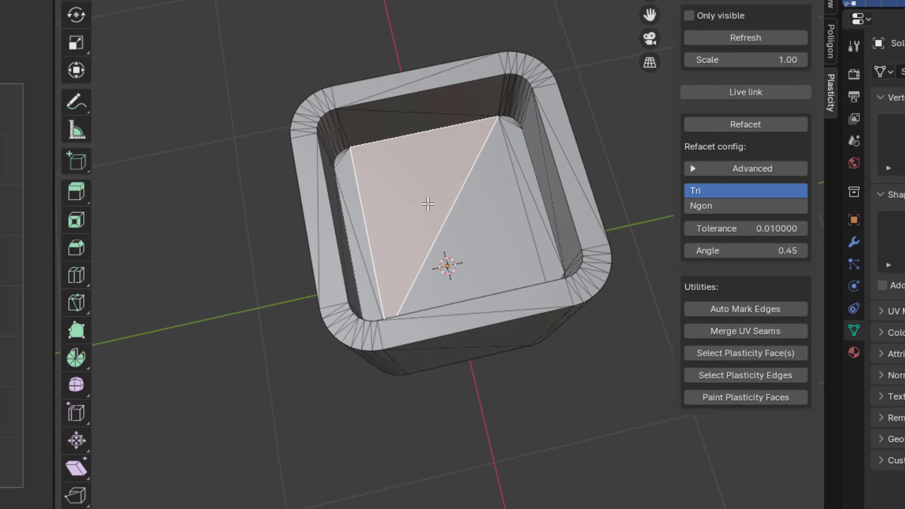
{"action": "middle_click_drag", "start_coordinate": [428, 204], "coordinate": [434, 196]}
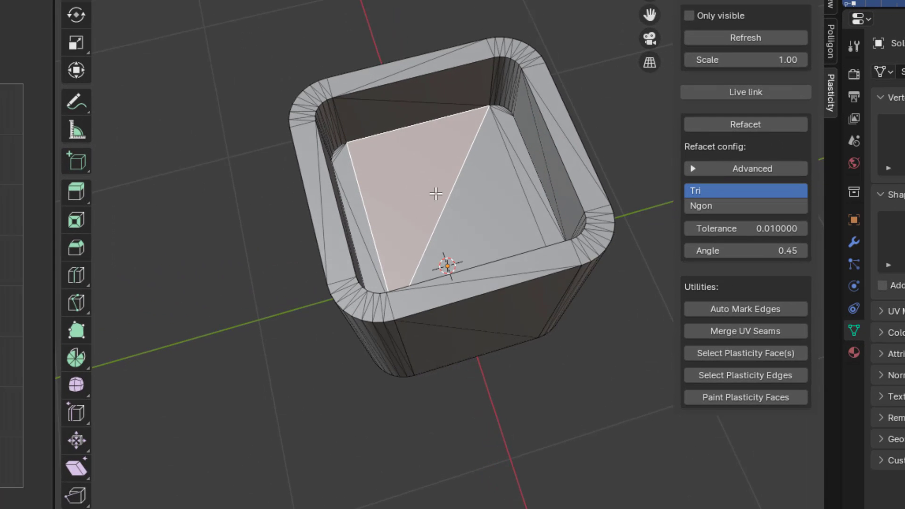
{"action": "left_click", "coordinate": [787, 377]}
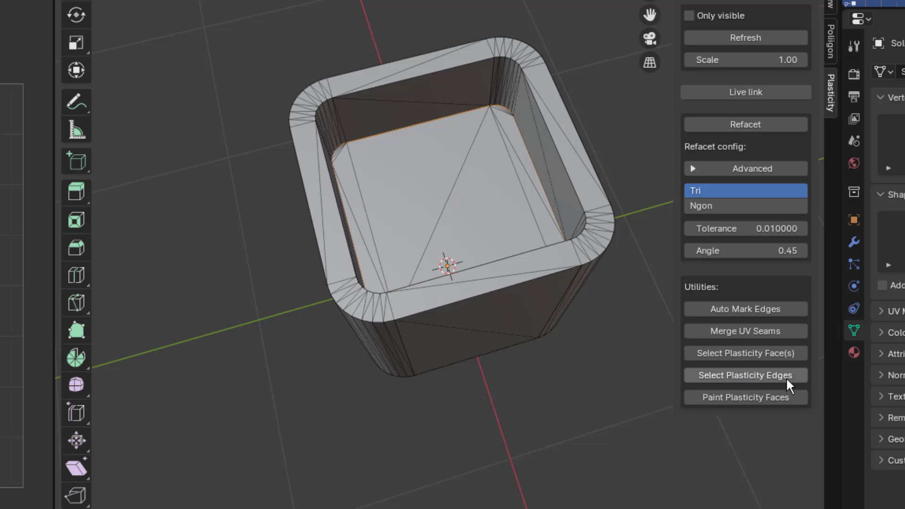
{"action": "scroll", "coordinate": [523, 105], "scroll_direction": "up", "scroll_amount": 5}
{"action": "scroll", "coordinate": [523, 75], "scroll_direction": "up", "scroll_amount": 2}
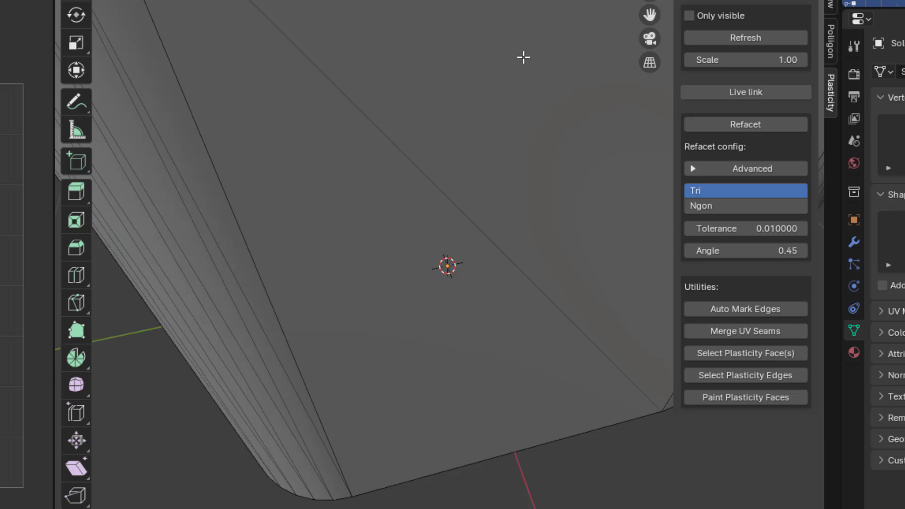
{"action": "middle_click_drag", "start_coordinate": [523, 58], "coordinate": [545, 185]}
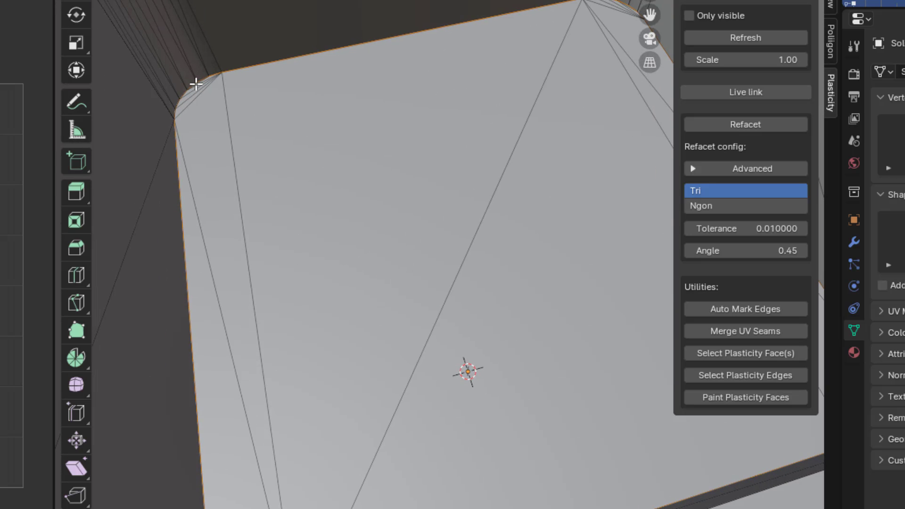
{"action": "scroll", "coordinate": [336, 83], "scroll_direction": "down", "scroll_amount": 2}
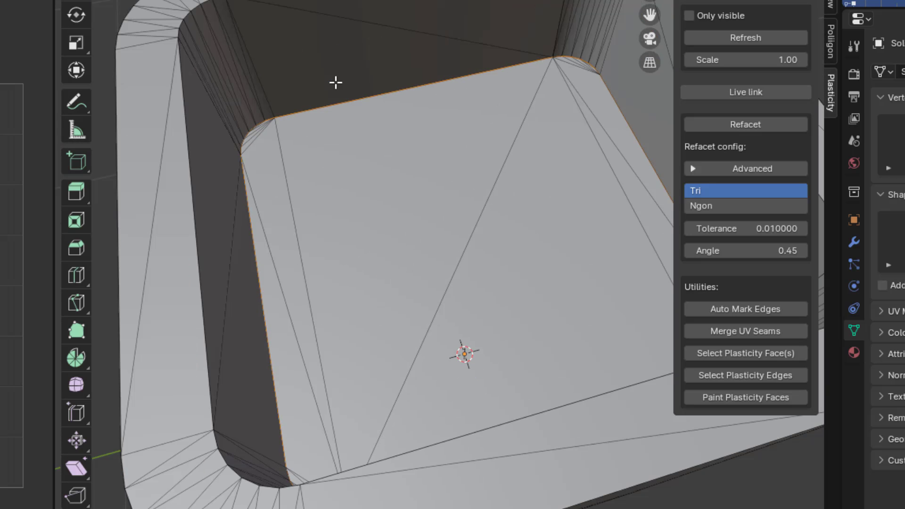
{"action": "key", "text": "u"}
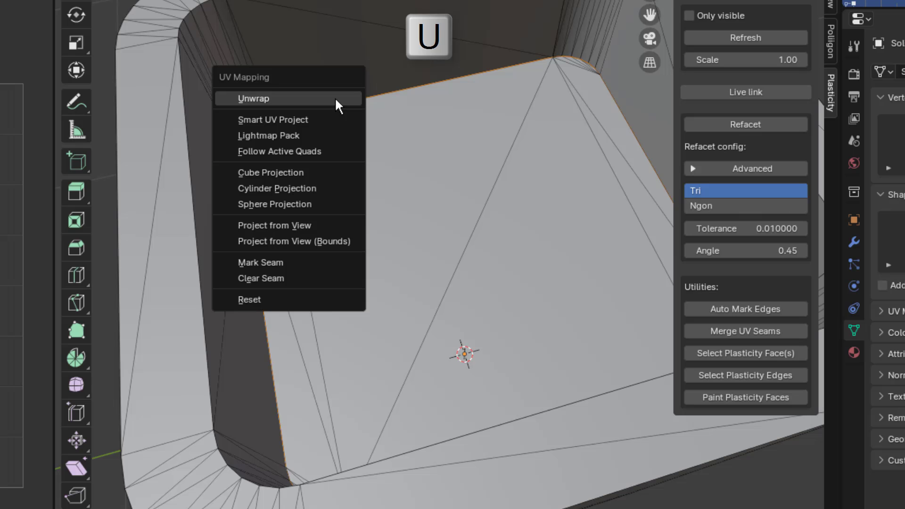
{"action": "left_click", "coordinate": [292, 262]}
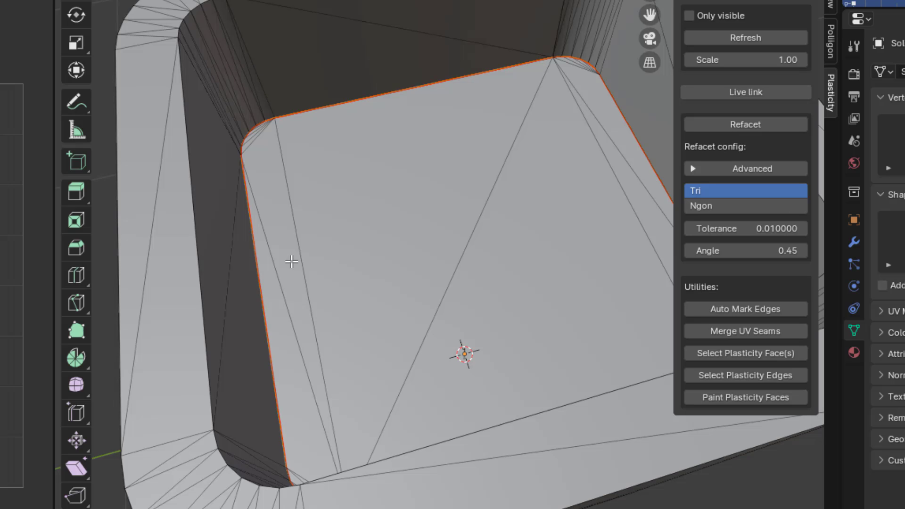
Mark the boundary edges of the rounded rim face as seams
{"action": "scroll", "coordinate": [450, 407], "scroll_direction": "down", "scroll_amount": 2}
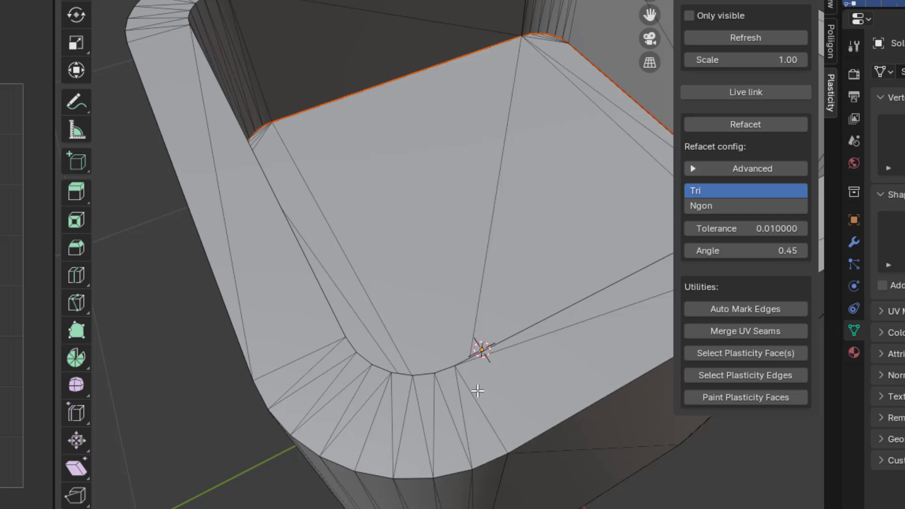
{"action": "middle_click_drag", "start_coordinate": [477, 391], "coordinate": [434, 484]}
{"action": "left_click", "coordinate": [418, 441]}
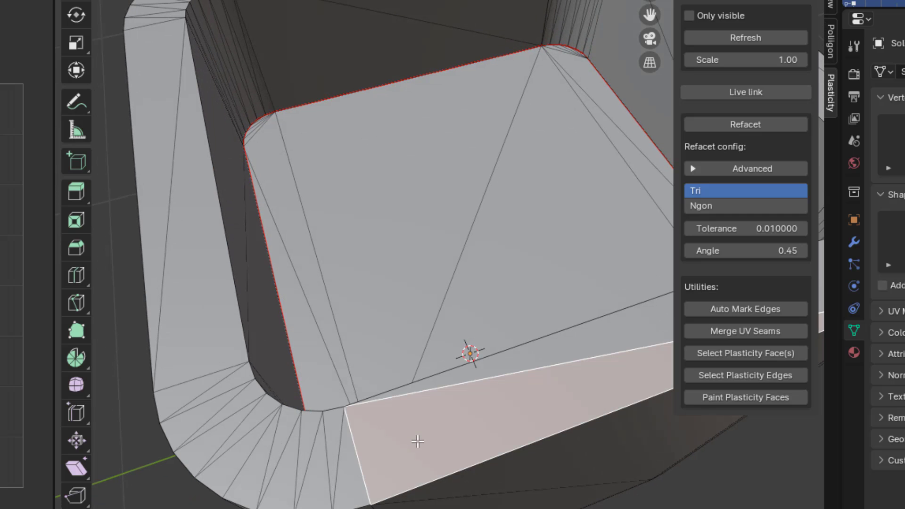
{"action": "scroll", "coordinate": [426, 434], "scroll_direction": "down", "scroll_amount": 4}
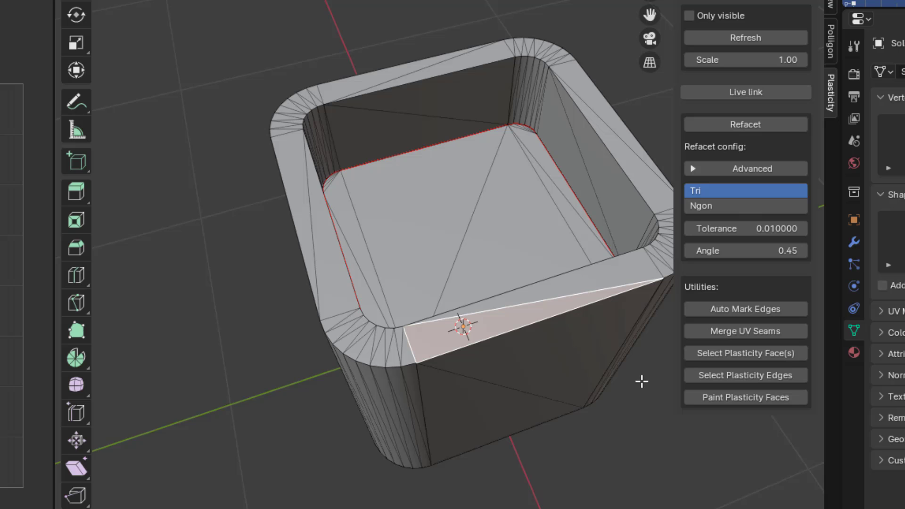
{"action": "left_click", "coordinate": [783, 355]}
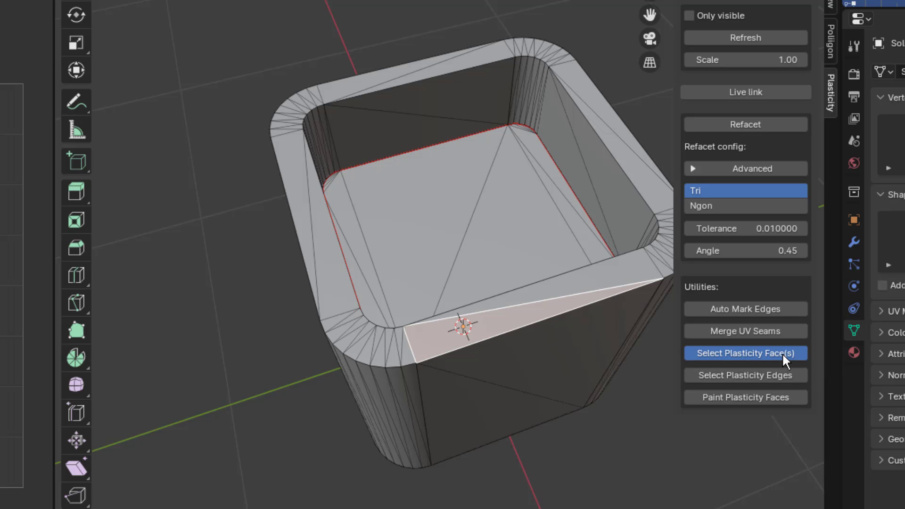
{"action": "middle_click_drag", "start_coordinate": [654, 422], "coordinate": [610, 396]}
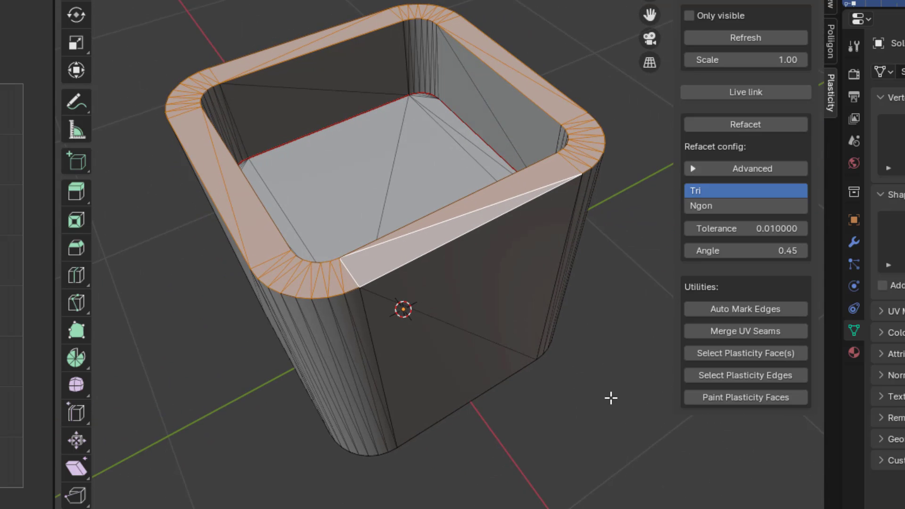
{"action": "left_click", "coordinate": [778, 373]}
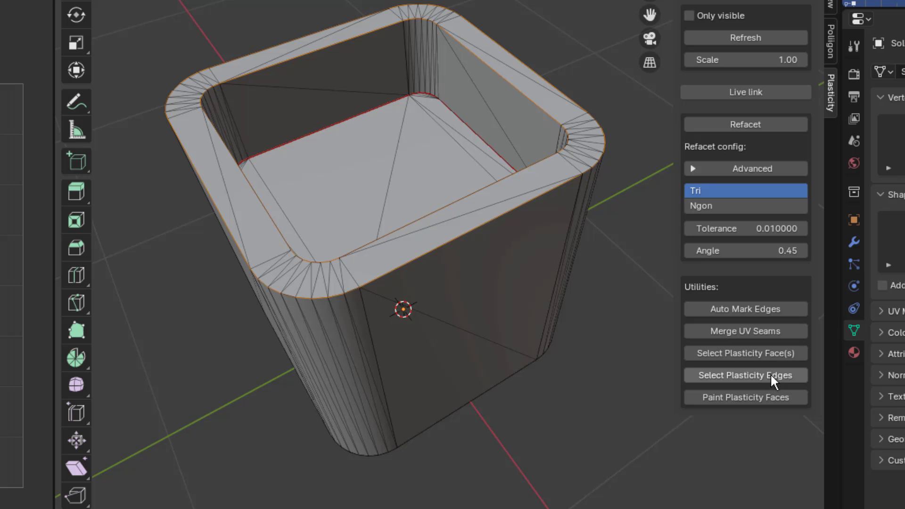
{"action": "key", "text": "u"}
{"action": "left_click", "coordinate": [470, 380]}
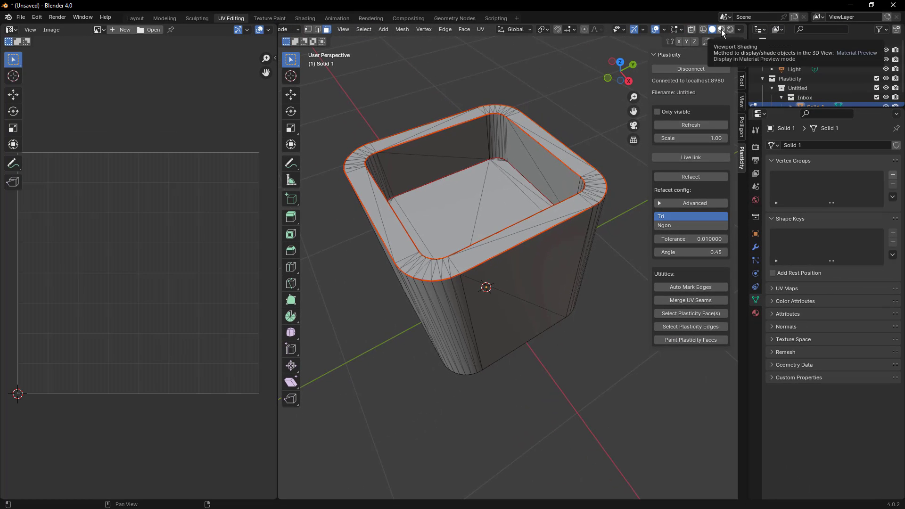
Switch to Material Preview shading and select the inner back wall face's outline edges
{"action": "left_click", "coordinate": [722, 29]}
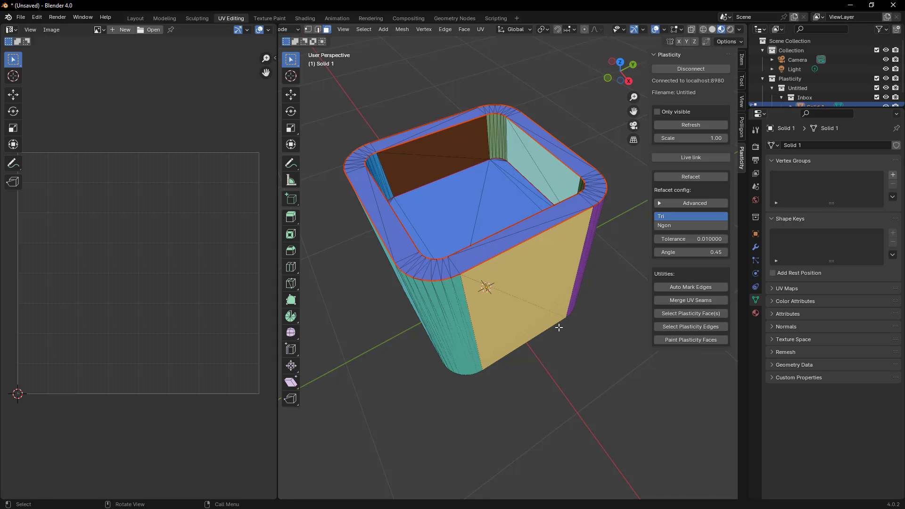
{"action": "middle_click_drag", "start_coordinate": [558, 327], "coordinate": [530, 301]}
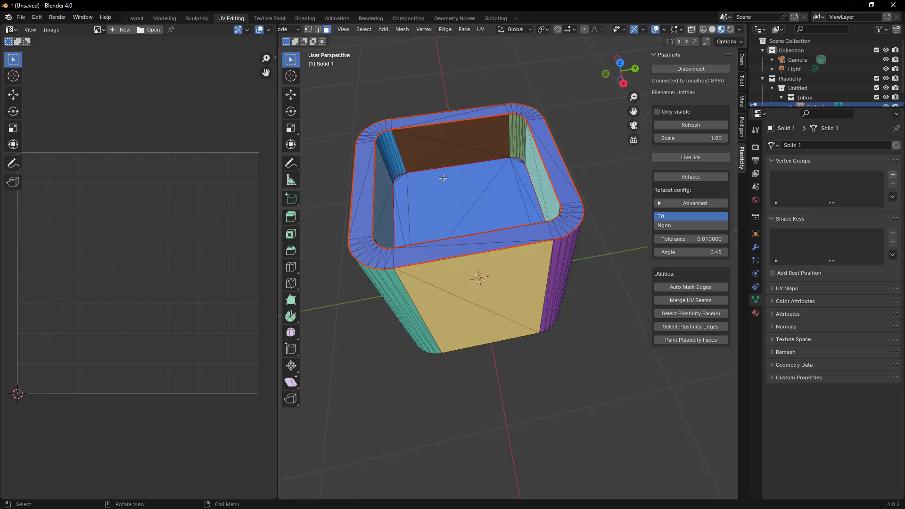
{"action": "left_click", "coordinate": [443, 158]}
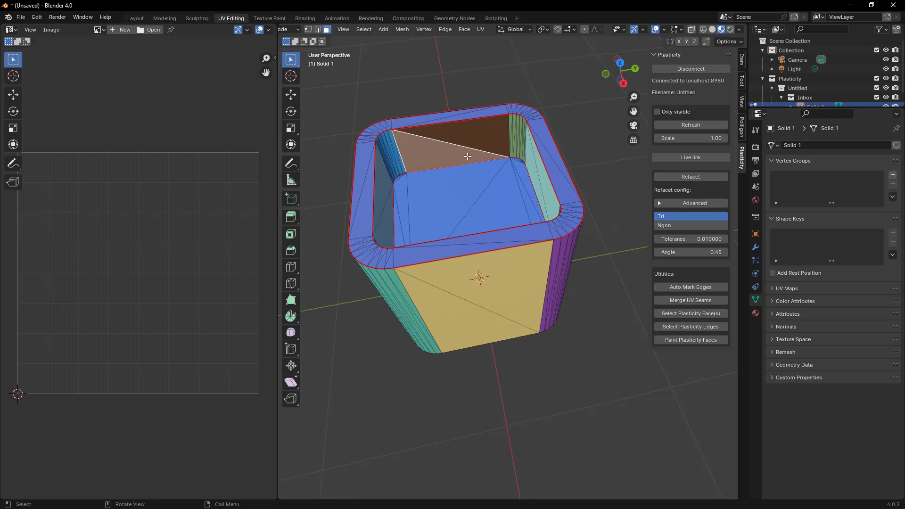
{"action": "left_click", "coordinate": [711, 326]}
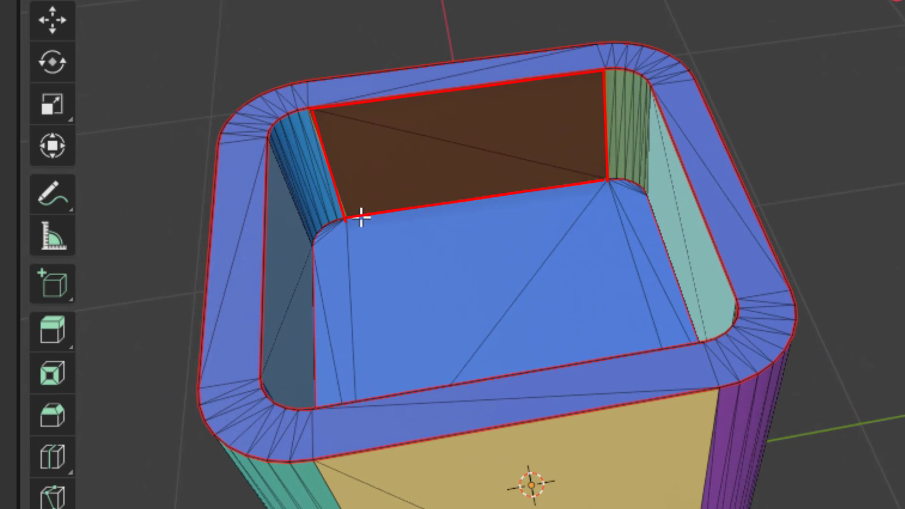
Mark the outline of the box's bottom face as seams
{"action": "middle_click_drag", "start_coordinate": [722, 259], "coordinate": [598, 384]}
{"action": "left_click", "coordinate": [597, 385]}
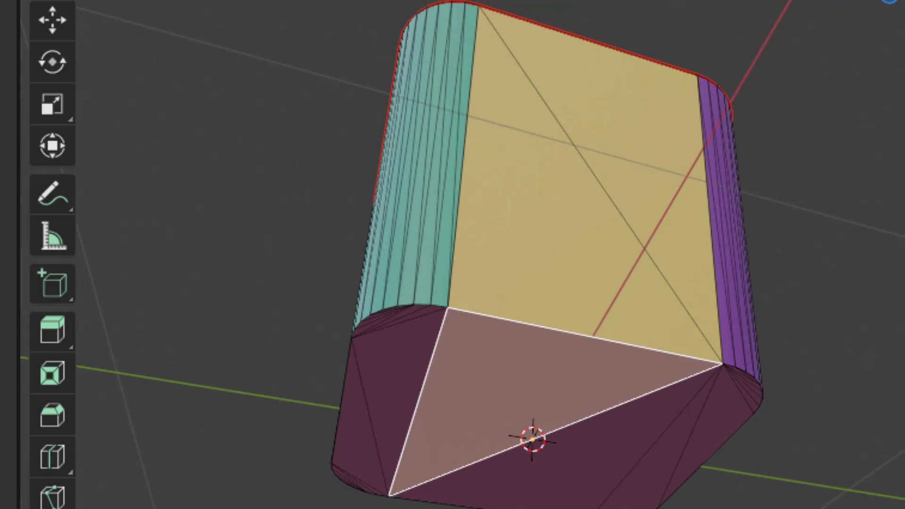
{"action": "key", "text": "u"}
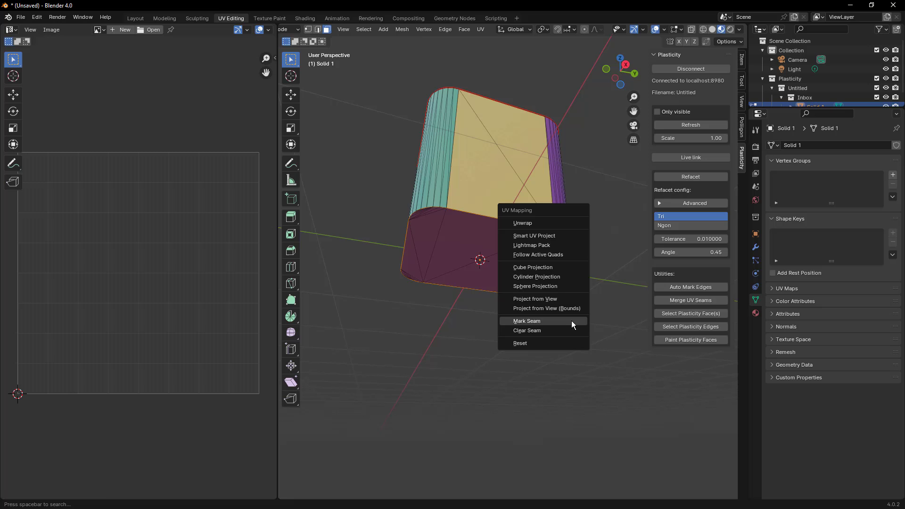
{"action": "left_click", "coordinate": [571, 320]}
{"action": "middle_click_drag", "start_coordinate": [573, 341], "coordinate": [459, 292]}
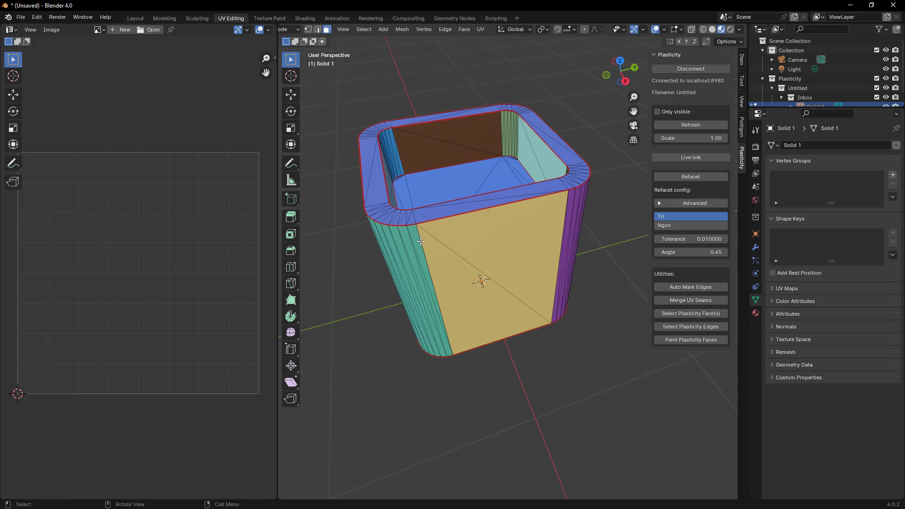
Mark the front vertical corner edge and an inner edge as seams
{"action": "key", "text": "2"}
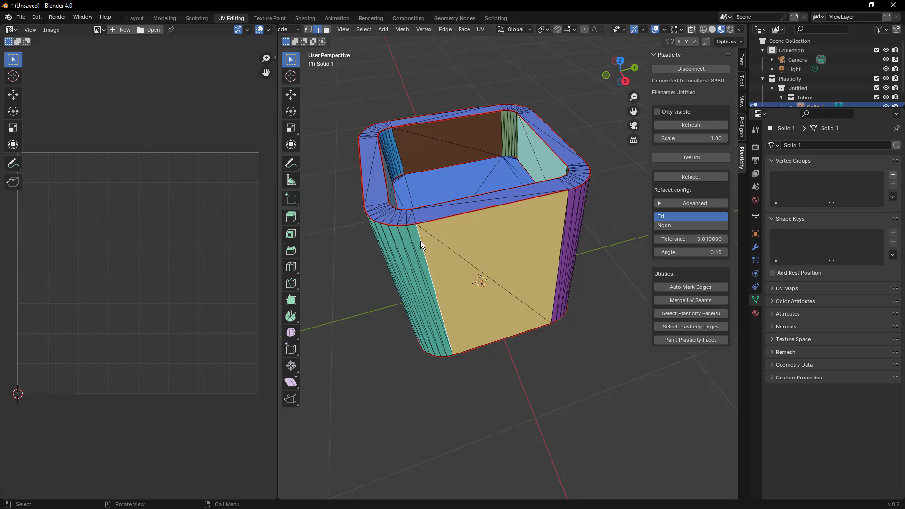
{"action": "right_click", "coordinate": [420, 241]}
{"action": "left_click", "coordinate": [420, 241]}
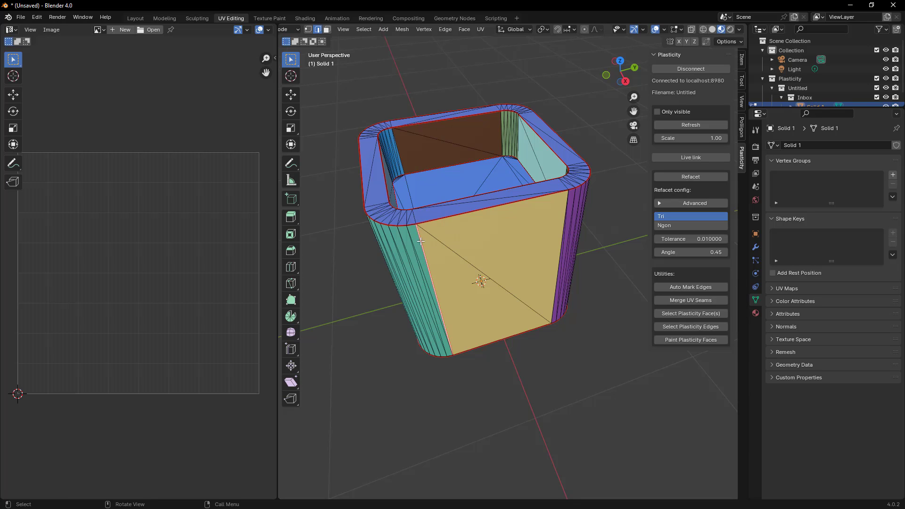
{"action": "left_click", "coordinate": [399, 150]}
{"action": "right_click", "coordinate": [399, 150]}
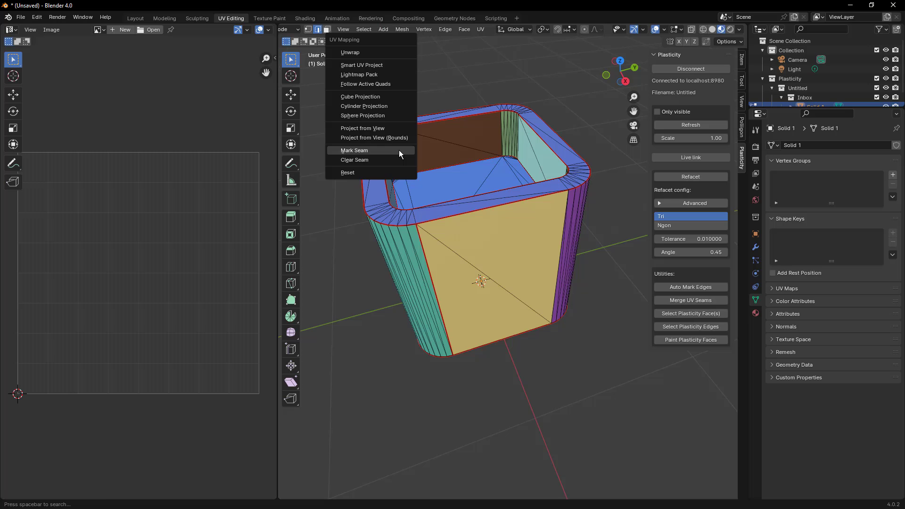
{"action": "left_click", "coordinate": [399, 149]}
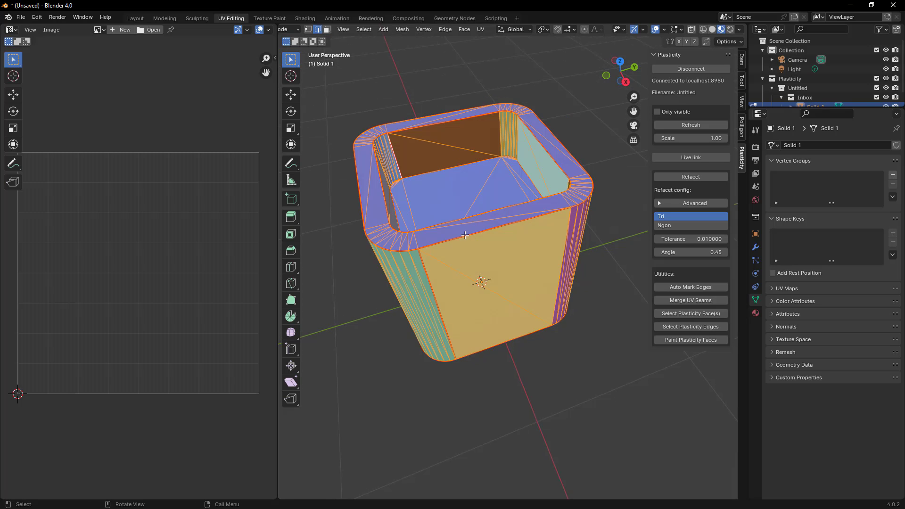
Unwrap the whole mesh into UV islands
{"action": "key", "text": "u"}
{"action": "left_click", "coordinate": [423, 139]}
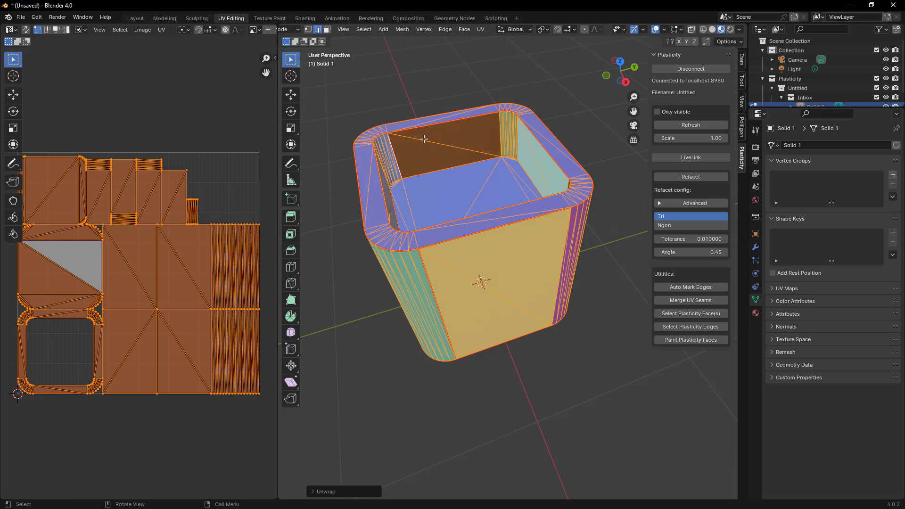
{"action": "scroll", "coordinate": [235, 258], "scroll_direction": "down", "scroll_amount": 1}
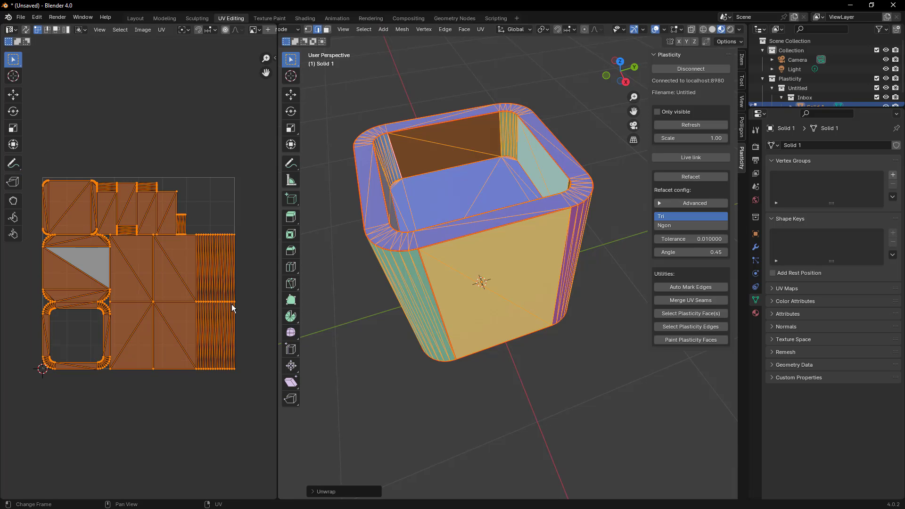
{"action": "middle_click_drag", "start_coordinate": [471, 377], "coordinate": [523, 368]}
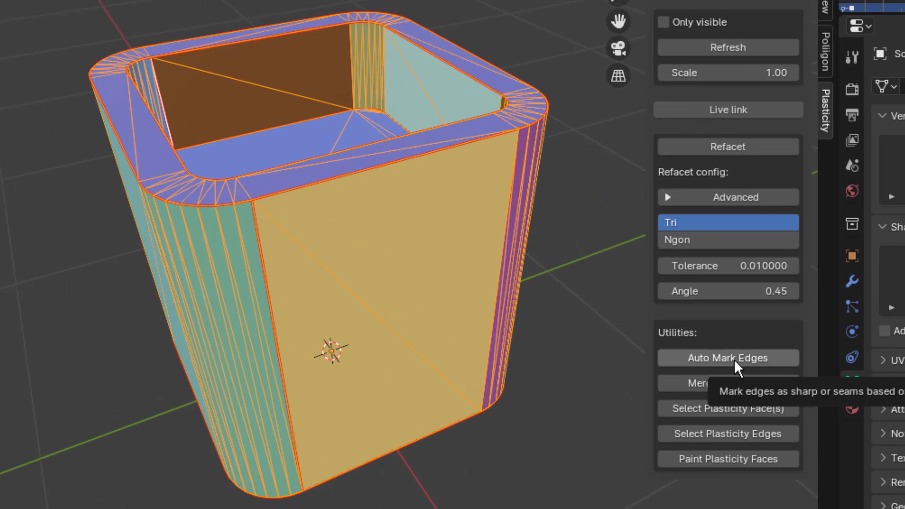
Auto-mark sharp edges and seams from Plasticity faces, then view from above with nothing selected
{"action": "left_click", "coordinate": [694, 287]}
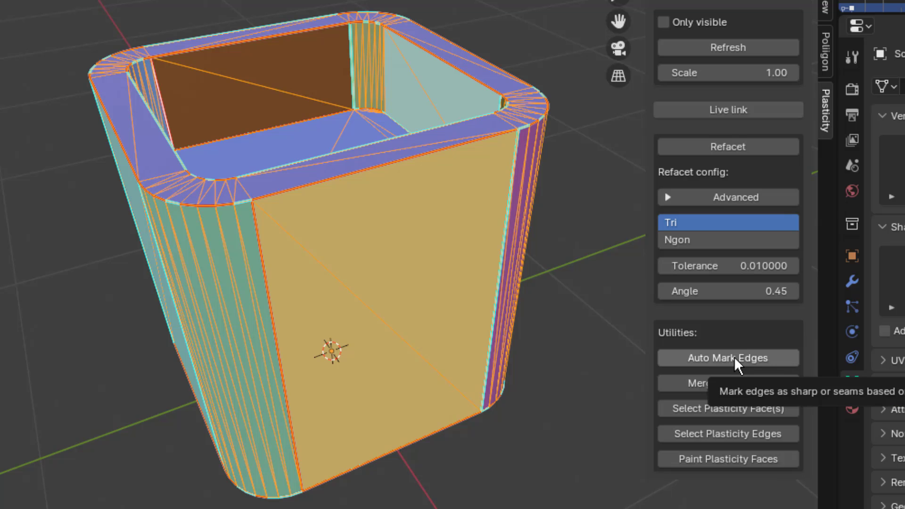
{"action": "key", "text": "KP_8"}
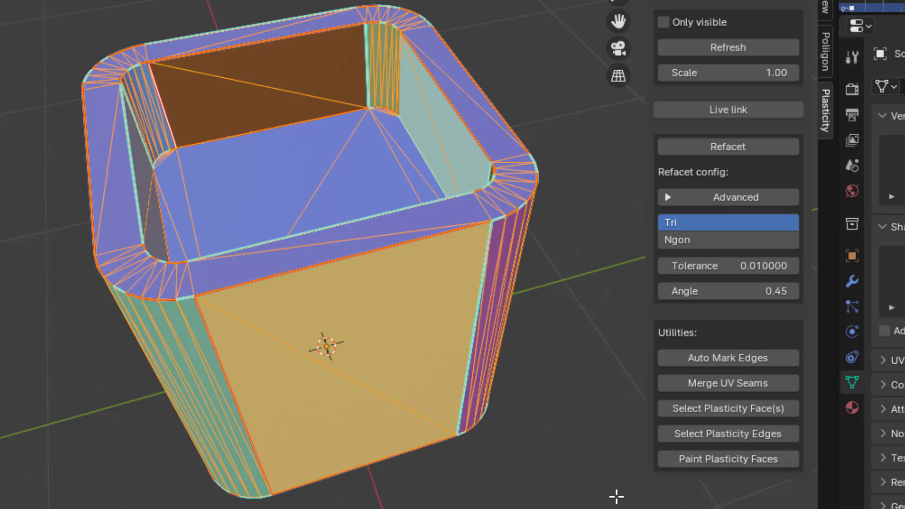
{"action": "left_click", "coordinate": [598, 503]}
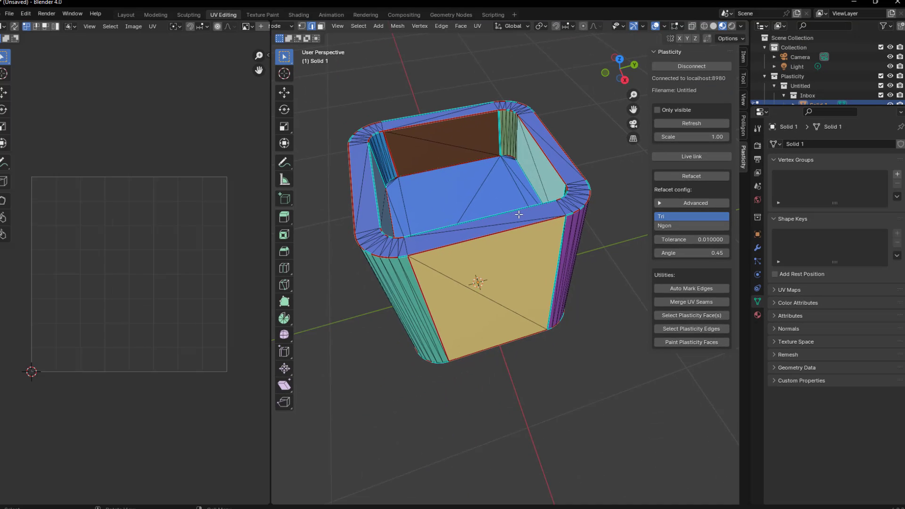
Select the whole cup and turn on Live Unwrap in the Options menu
{"action": "key", "text": "a"}
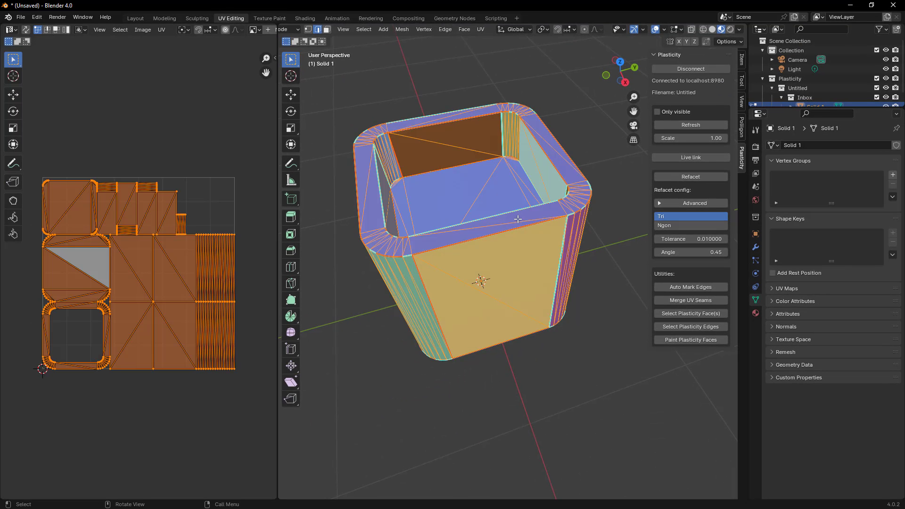
{"action": "left_click", "coordinate": [725, 41]}
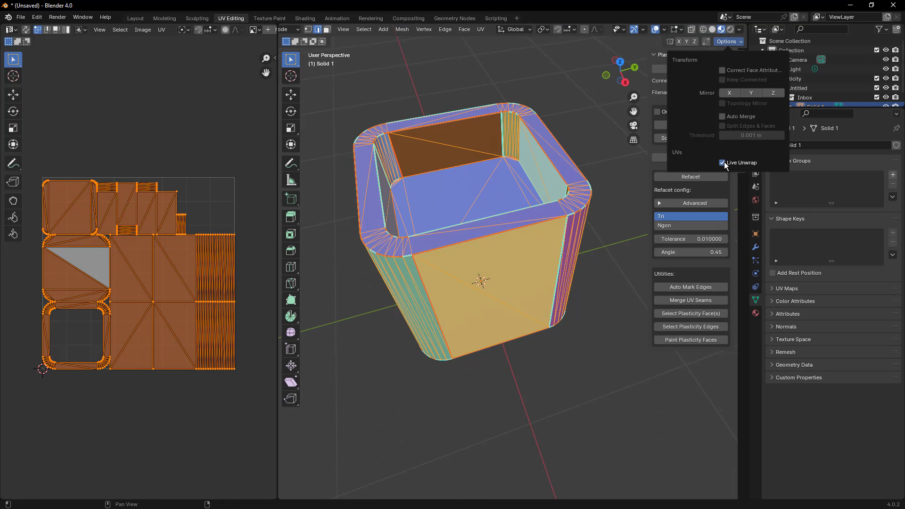
{"action": "left_click", "coordinate": [597, 315]}
{"action": "middle_click_drag", "start_coordinate": [598, 315], "coordinate": [558, 266]}
Reset the cup's UVs, then unwrap it along its seams
{"action": "key", "text": "a"}
{"action": "key", "text": "u"}
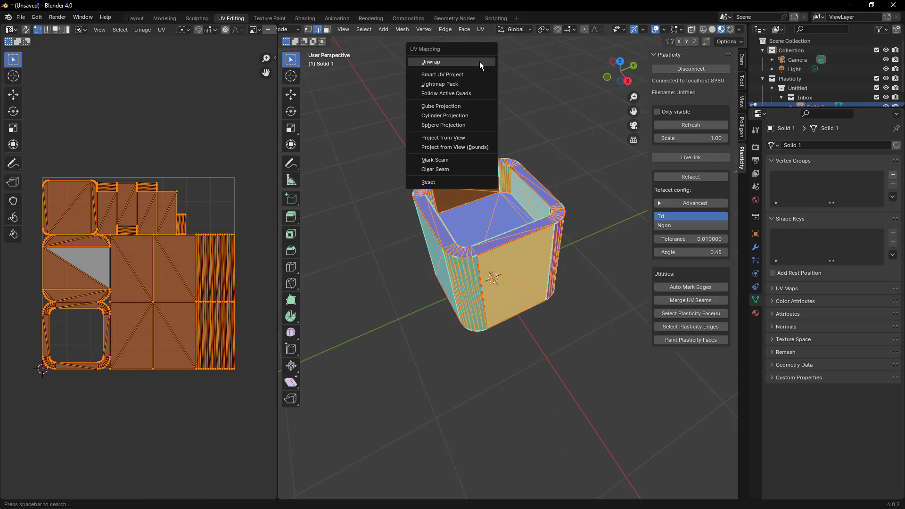
{"action": "left_click", "coordinate": [451, 180]}
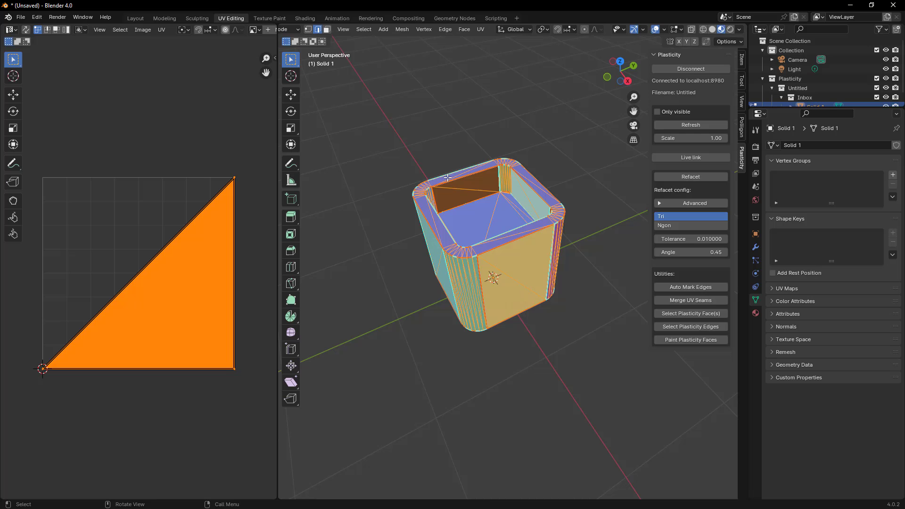
{"action": "key", "text": "u"}
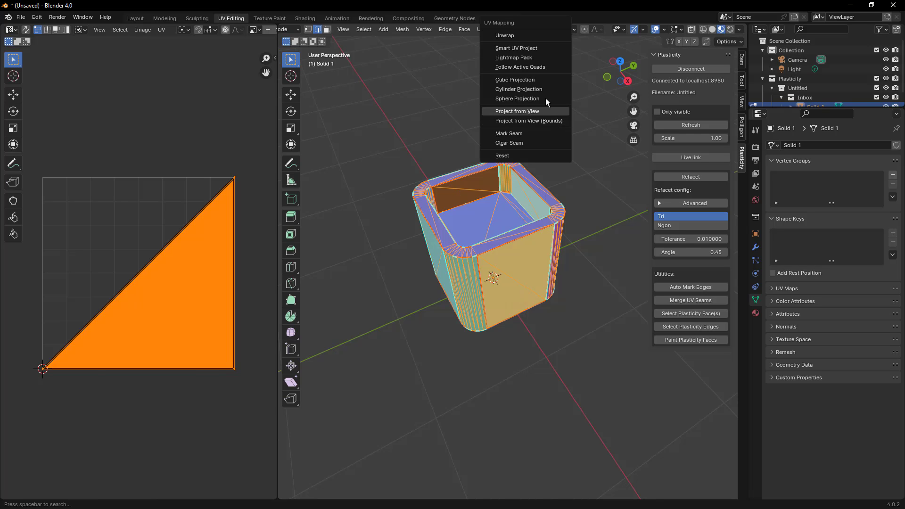
{"action": "left_click", "coordinate": [533, 36]}
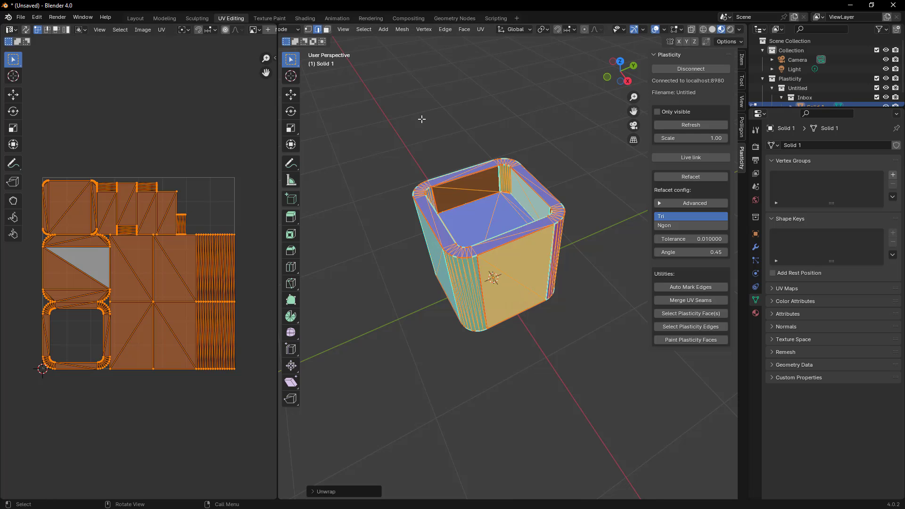
Reset the UVs again and mark a seam so Live Unwrap refreshes the layout
{"action": "key", "text": "u"}
{"action": "left_click", "coordinate": [375, 238]}
{"action": "key", "text": "u"}
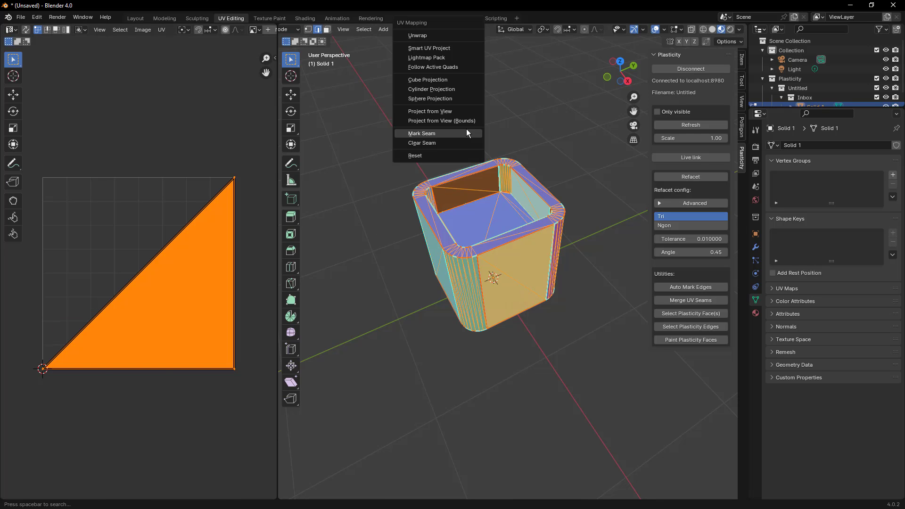
{"action": "left_click", "coordinate": [445, 144]}
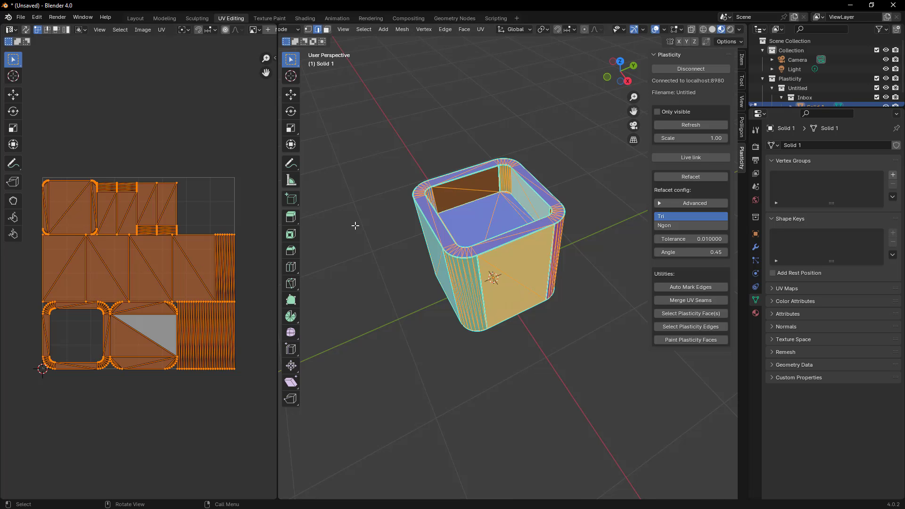
Select an inner diagonal edge, then the entire cup mesh, to show its UV islands
{"action": "left_click", "coordinate": [502, 152]}
{"action": "scroll", "coordinate": [452, 188], "scroll_direction": "up", "scroll_amount": 3}
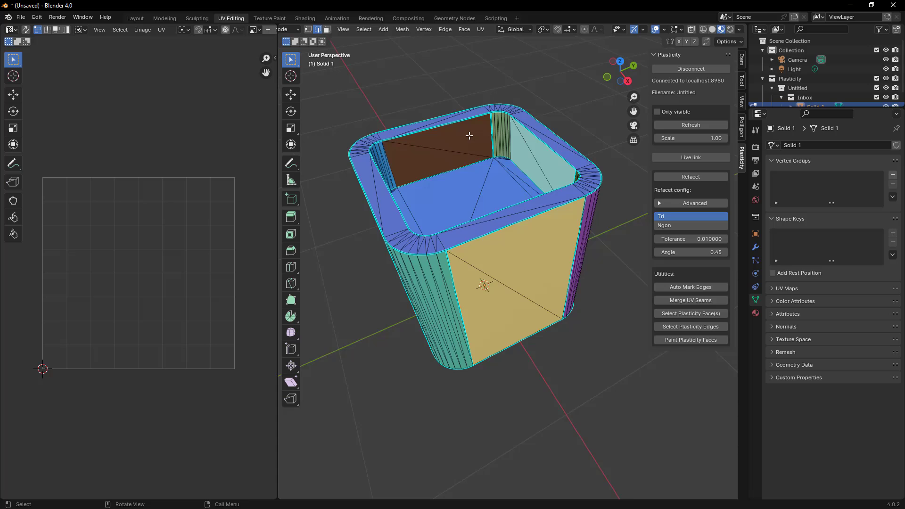
{"action": "middle_click_drag", "start_coordinate": [468, 134], "coordinate": [360, 141]}
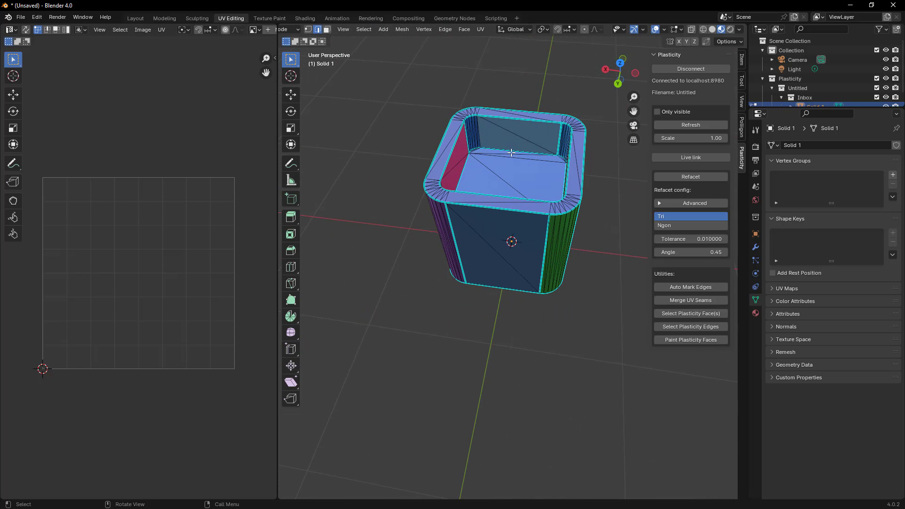
{"action": "left_click", "coordinate": [481, 126]}
{"action": "key", "text": "a"}
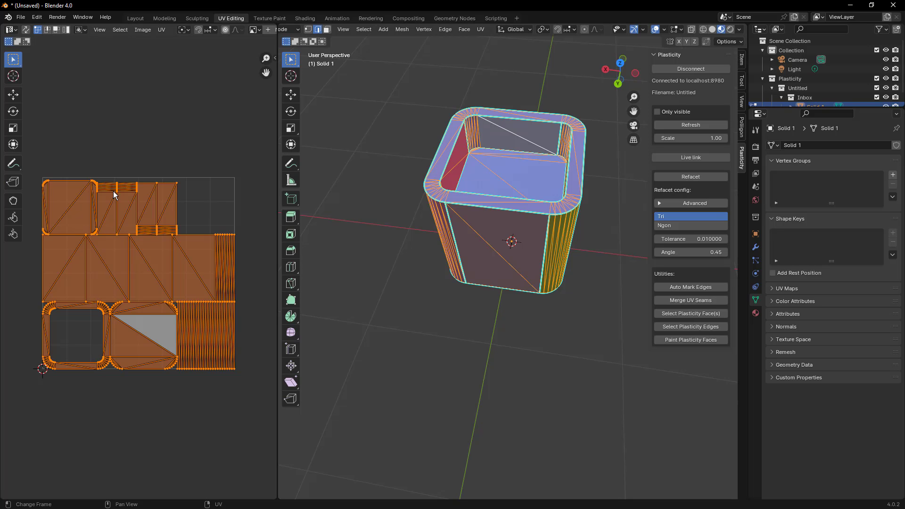
In UV face select mode, pick one large face and box-select the thin strip faces above it
{"action": "scroll", "coordinate": [99, 193], "scroll_direction": "up", "scroll_amount": 5}
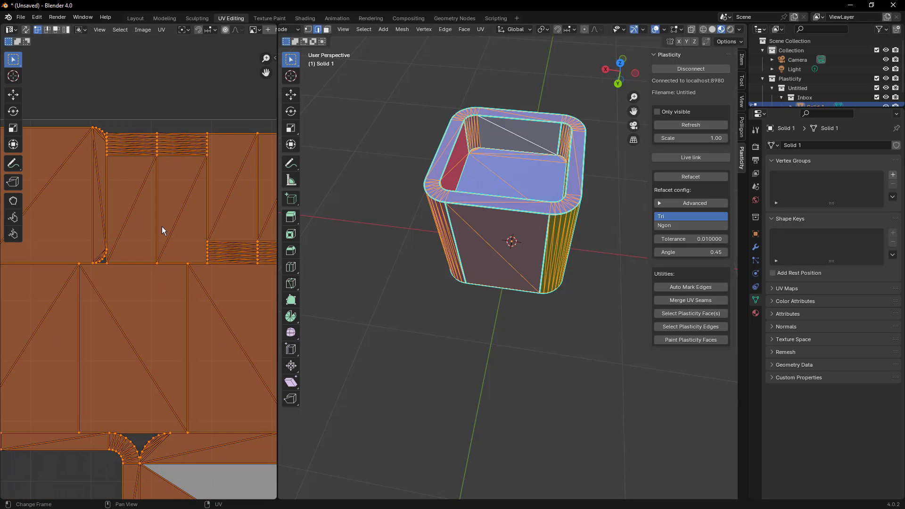
{"action": "left_click", "coordinate": [115, 145]}
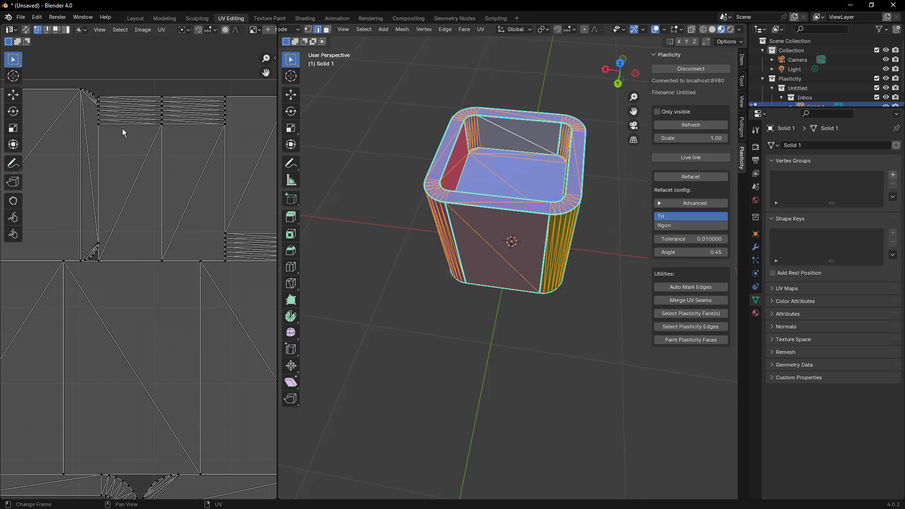
{"action": "key", "text": "3"}
{"action": "left_click", "coordinate": [122, 132]}
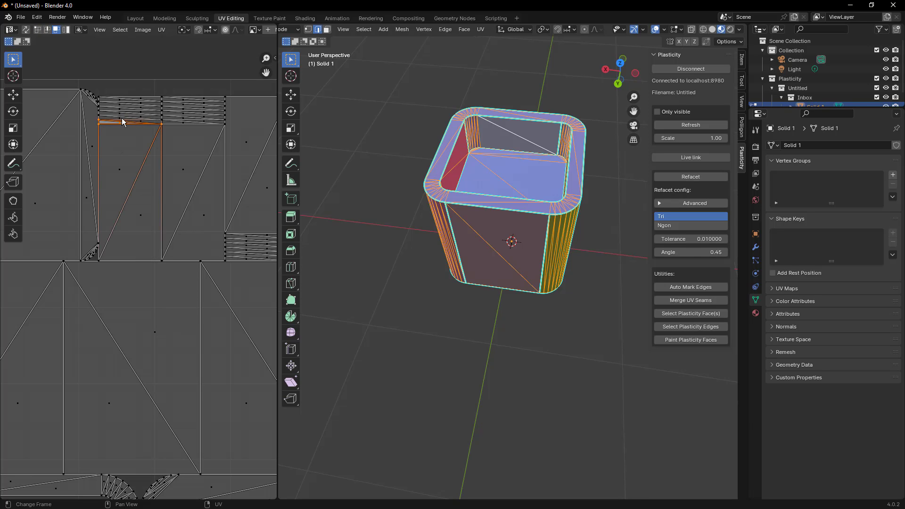
{"action": "left_click_drag", "start_coordinate": [115, 92], "coordinate": [146, 152], "text": "shift"}
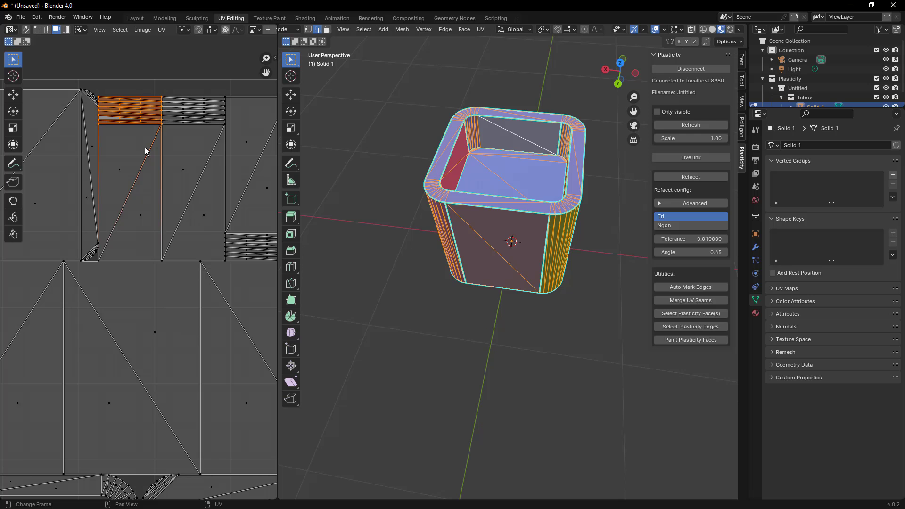
{"action": "scroll", "coordinate": [114, 148], "scroll_direction": "down", "scroll_amount": 3}
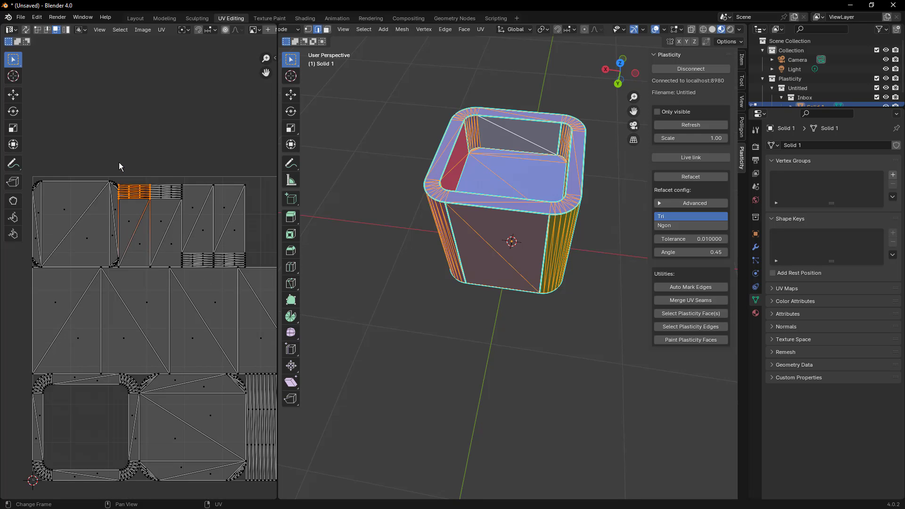
{"action": "scroll", "coordinate": [163, 213], "scroll_direction": "up", "scroll_amount": 1}
{"action": "middle_click_drag", "start_coordinate": [163, 213], "coordinate": [159, 201]}
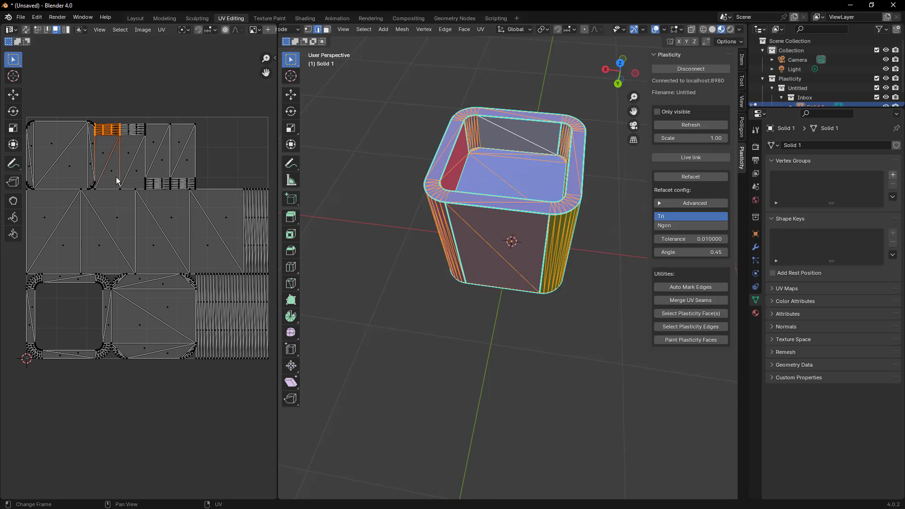
{"action": "middle_click_drag", "start_coordinate": [539, 323], "coordinate": [590, 315]}
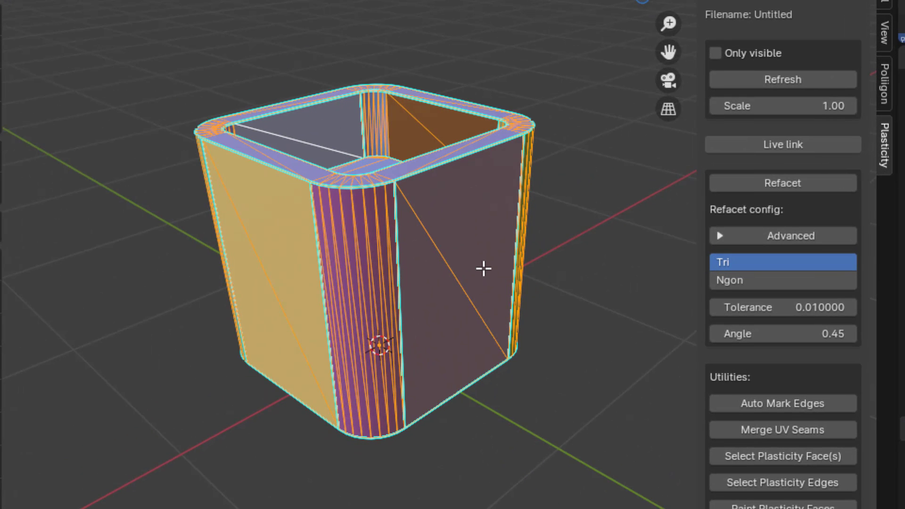
Set Refacet config to Ngon with Angle 0.10 and refacet Solid 1
{"action": "middle_click_drag", "start_coordinate": [486, 299], "coordinate": [609, 329]}
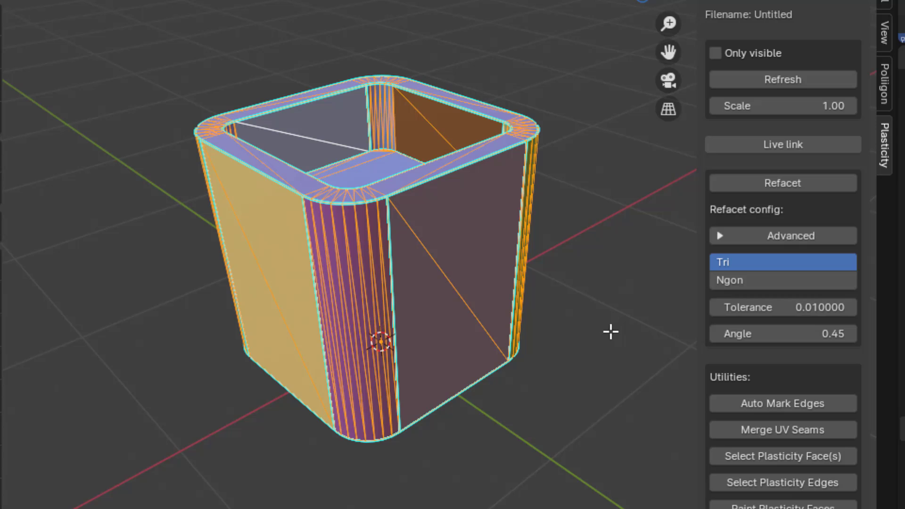
{"action": "left_click", "coordinate": [752, 287]}
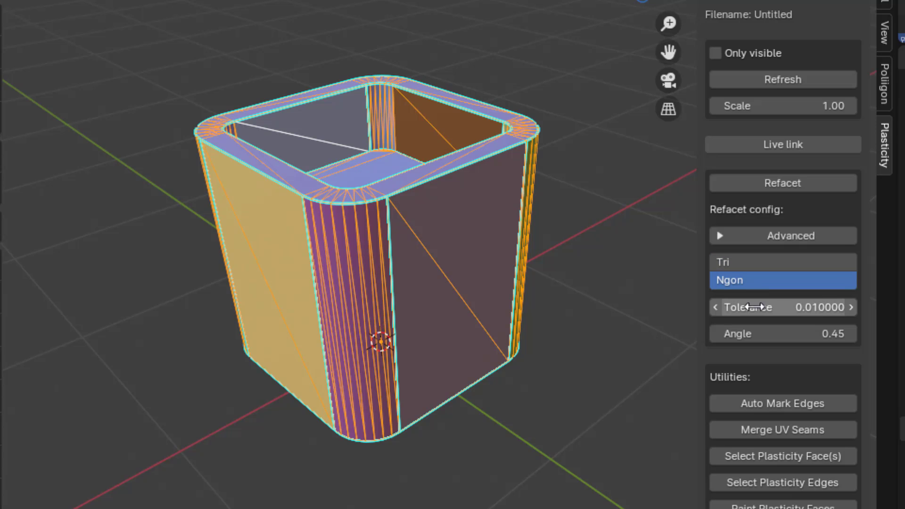
{"action": "left_click_drag", "start_coordinate": [804, 333], "coordinate": [782, 339]}
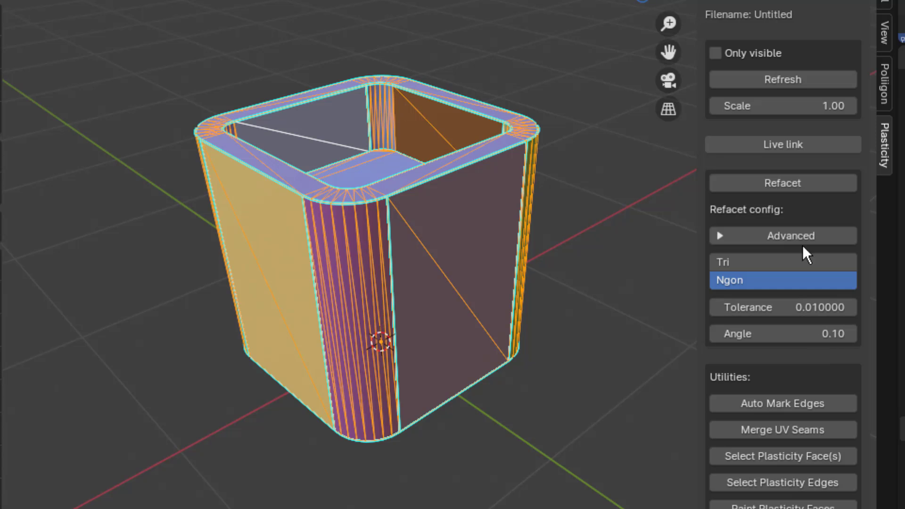
{"action": "left_click", "coordinate": [799, 185]}
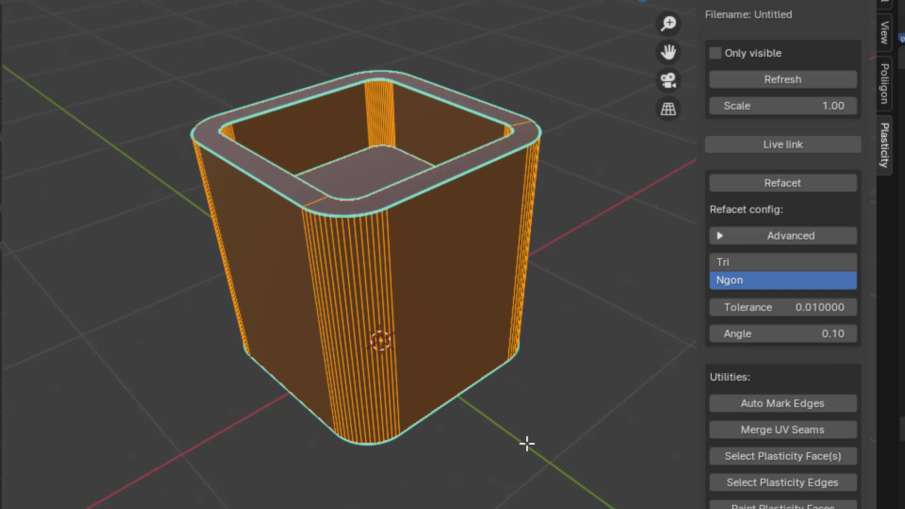
{"action": "middle_click_drag", "start_coordinate": [525, 442], "coordinate": [495, 447]}
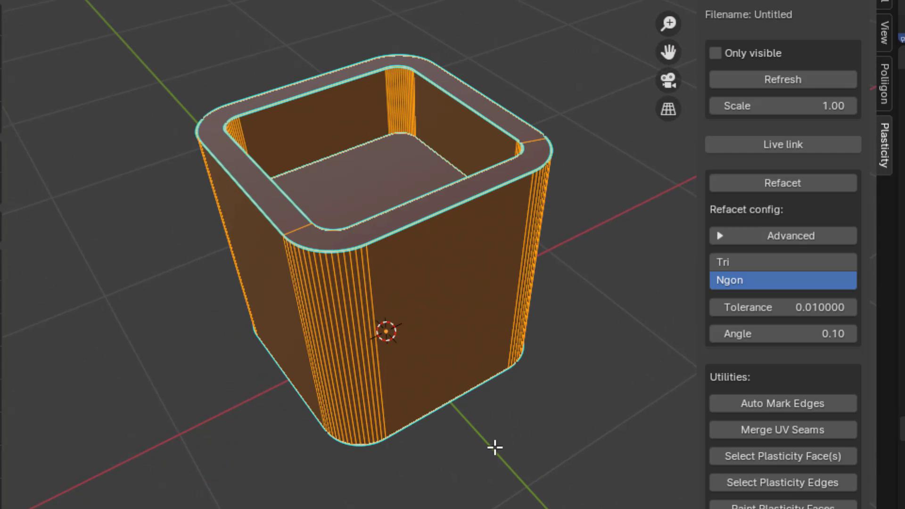
Select the original Plasticity edges along the box rims and mark them as seams
{"action": "left_click", "coordinate": [563, 400]}
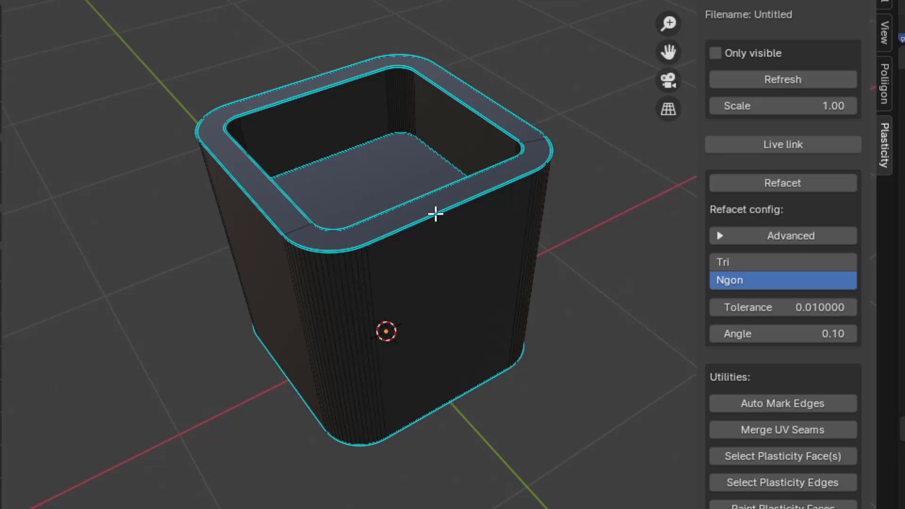
{"action": "left_click", "coordinate": [435, 214]}
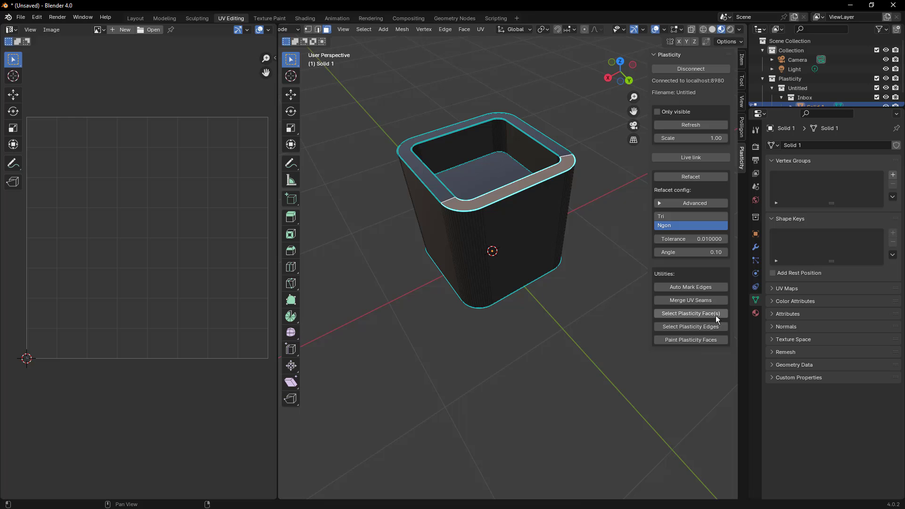
{"action": "left_click", "coordinate": [716, 315]}
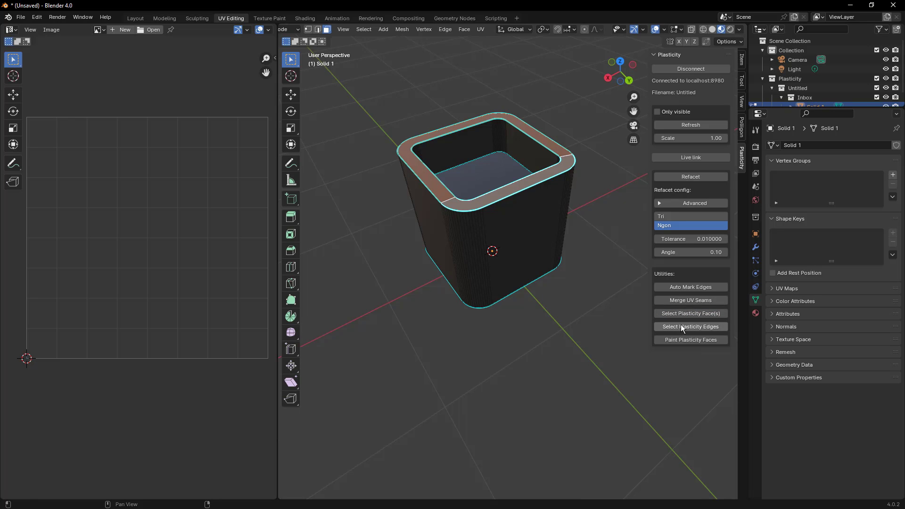
{"action": "left_click", "coordinate": [682, 325]}
{"action": "key", "text": "u"}
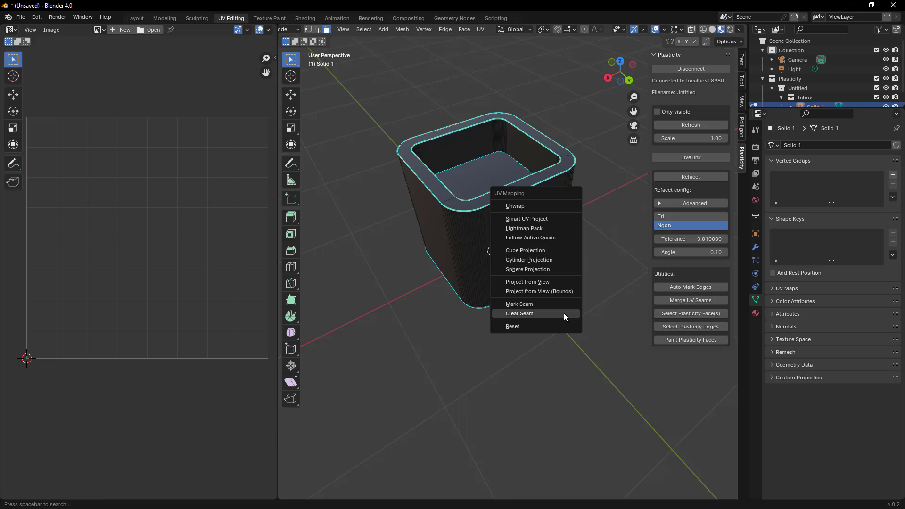
{"action": "left_click", "coordinate": [562, 305]}
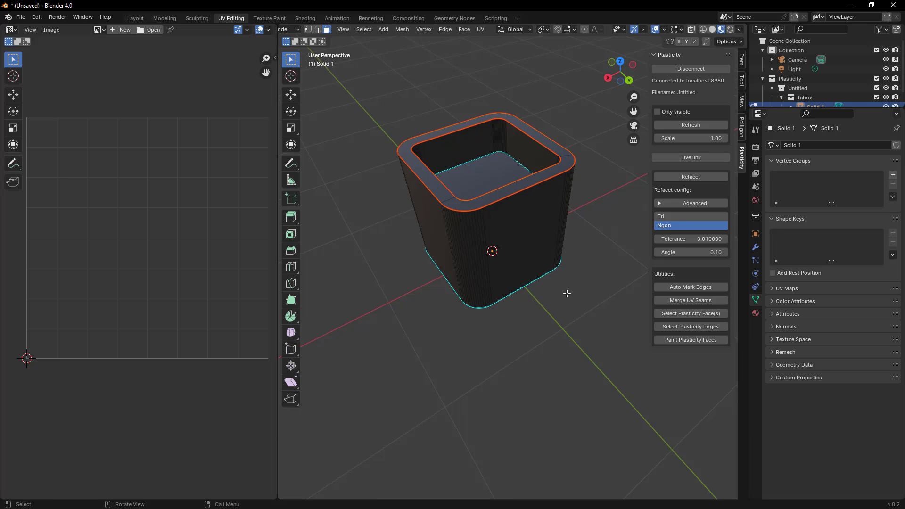
{"action": "middle_click_drag", "start_coordinate": [565, 293], "coordinate": [497, 269]}
Mark a seam around the border of the box's inner floor face
{"action": "key", "text": "u"}
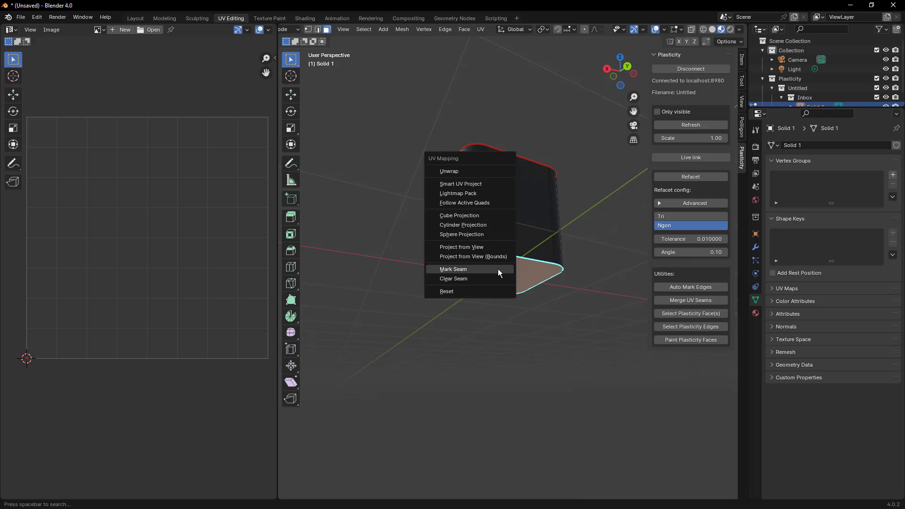
{"action": "left_click", "coordinate": [493, 269]}
{"action": "middle_click_drag", "start_coordinate": [494, 269], "coordinate": [460, 174]}
{"action": "left_click", "coordinate": [461, 170]}
{"action": "key", "text": "u"}
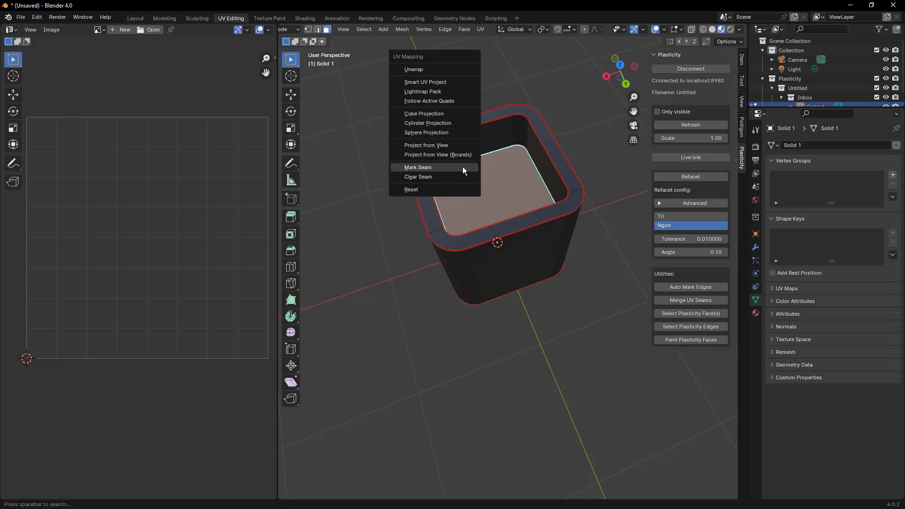
{"action": "left_click", "coordinate": [462, 166]}
{"action": "middle_click_drag", "start_coordinate": [482, 216], "coordinate": [512, 149]}
In edge mode, mark seams on one inner and one outer vertical corner edge
{"action": "key", "text": "2"}
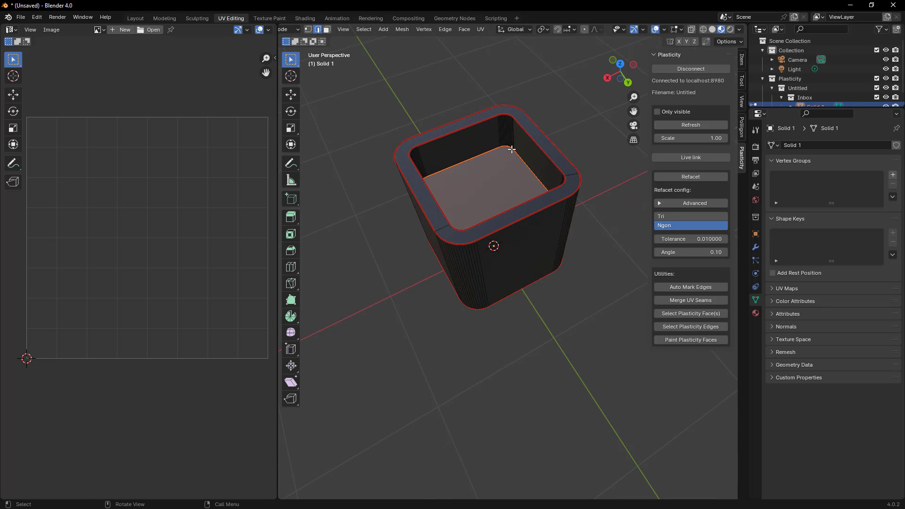
{"action": "left_click", "coordinate": [514, 140]}
{"action": "key", "text": "u"}
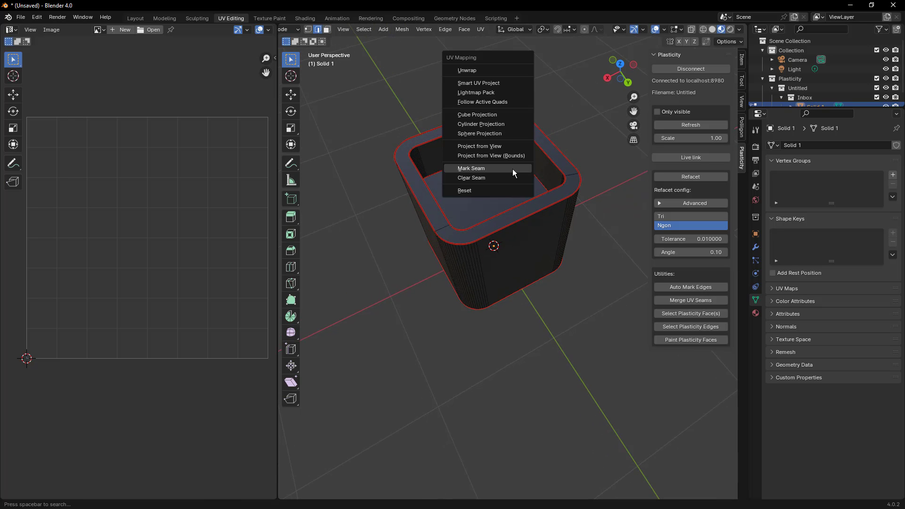
{"action": "left_click", "coordinate": [509, 169]}
{"action": "middle_click_drag", "start_coordinate": [509, 170], "coordinate": [518, 250]}
{"action": "left_click", "coordinate": [479, 215]}
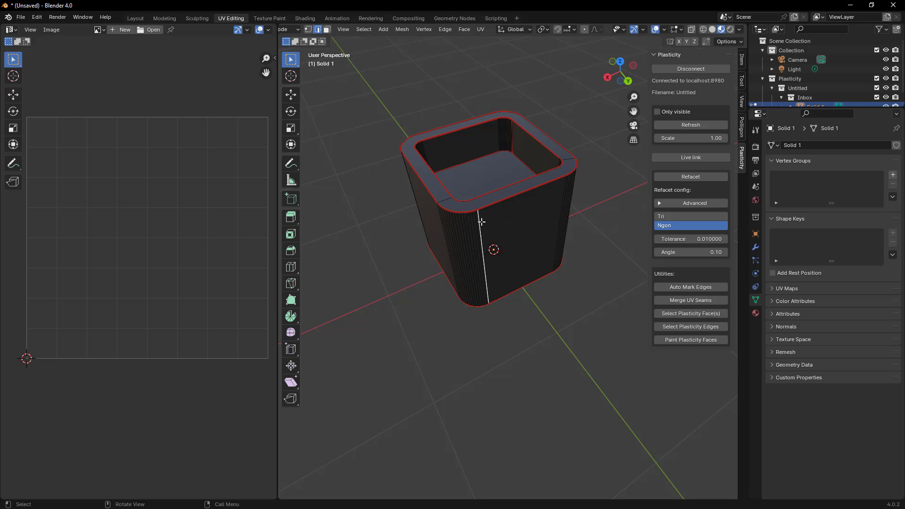
{"action": "key", "text": "u"}
{"action": "left_click", "coordinate": [481, 222]}
{"action": "middle_click_drag", "start_coordinate": [481, 223], "coordinate": [543, 291]}
Select the whole box and unwrap it along its seams
{"action": "key", "text": "a"}
{"action": "key", "text": "u"}
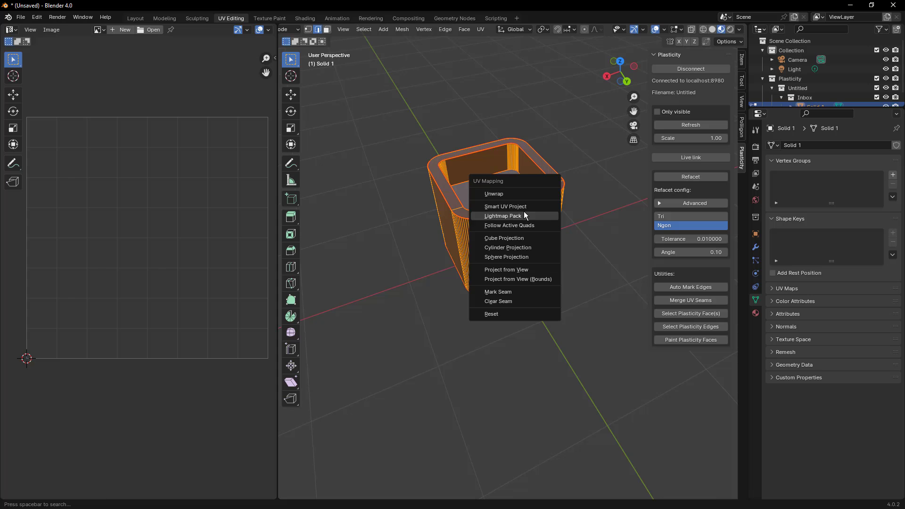
{"action": "left_click", "coordinate": [522, 194]}
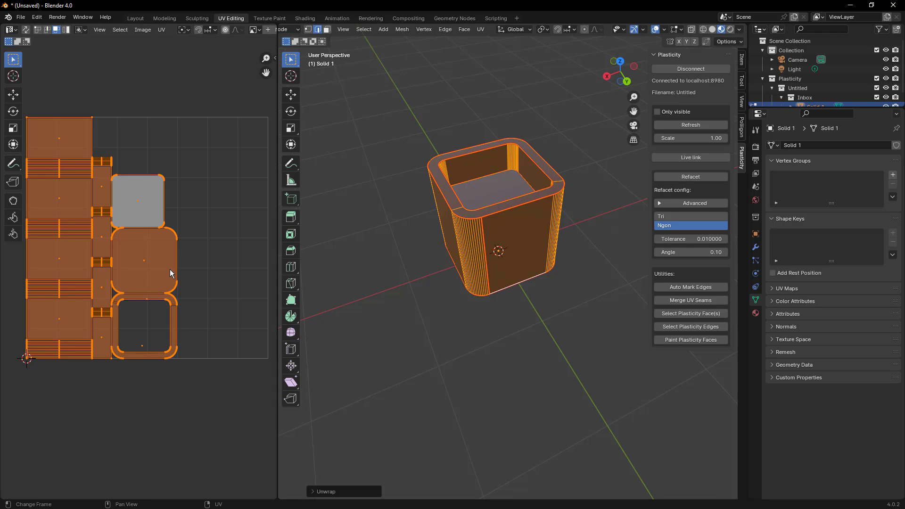
Inspect the left-column wall islands, both rounded-square islands and the ring's top strip
{"action": "left_click", "coordinate": [192, 187]}
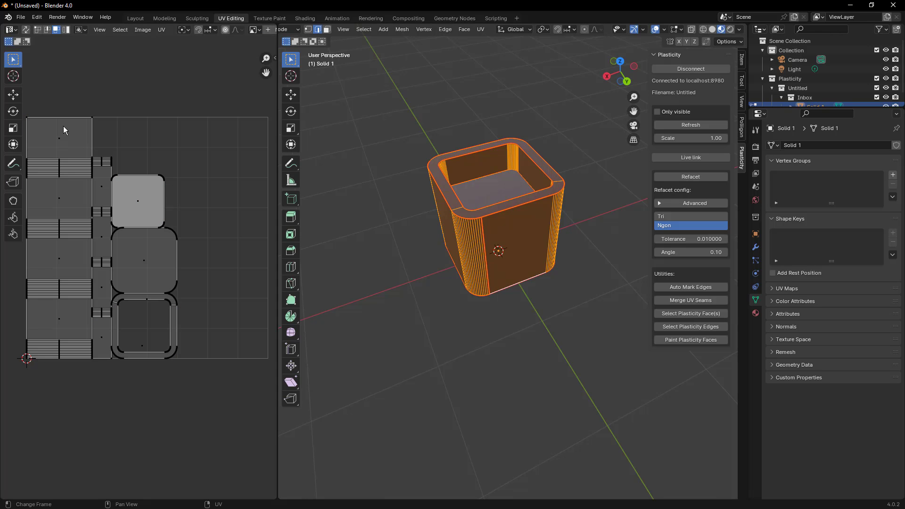
{"action": "left_click_drag", "start_coordinate": [46, 122], "coordinate": [86, 353]}
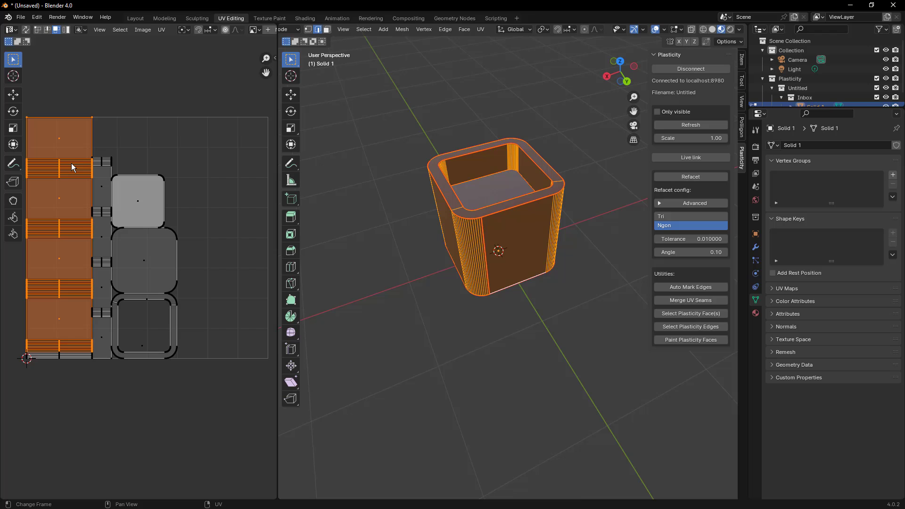
{"action": "left_click", "coordinate": [144, 190]}
{"action": "left_click", "coordinate": [159, 251]}
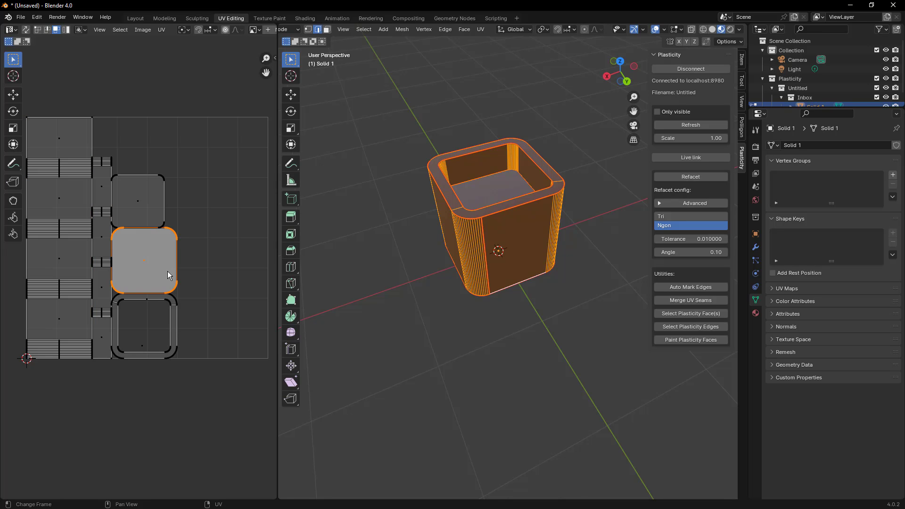
{"action": "left_click", "coordinate": [175, 313]}
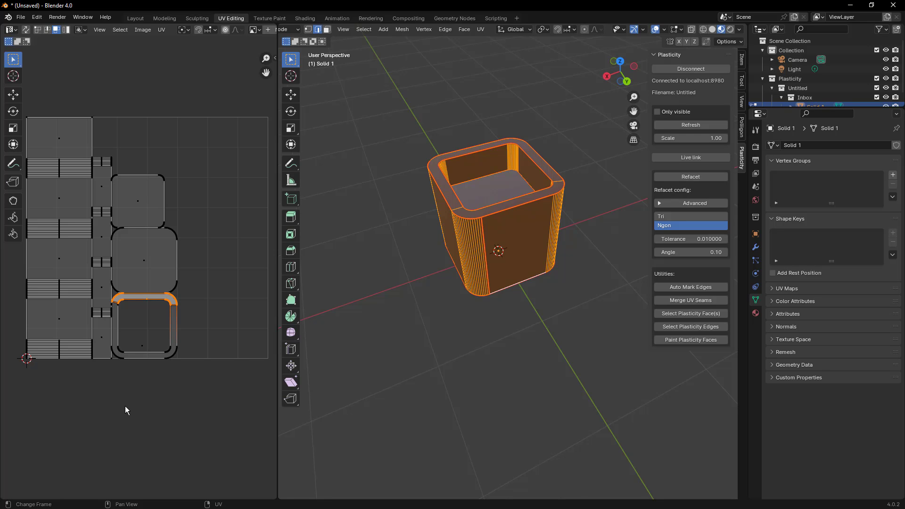
In Preferences > Add-ons, search 'plas', disable the second Object: Plasticity and enable the first
{"action": "left_click", "coordinate": [417, 338]}
{"action": "key", "text": "n"}
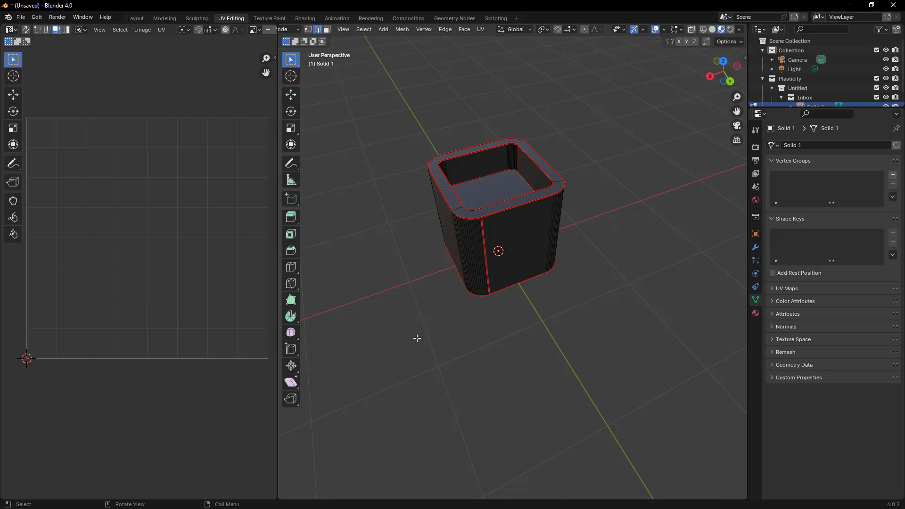
{"action": "left_click", "coordinate": [38, 17]}
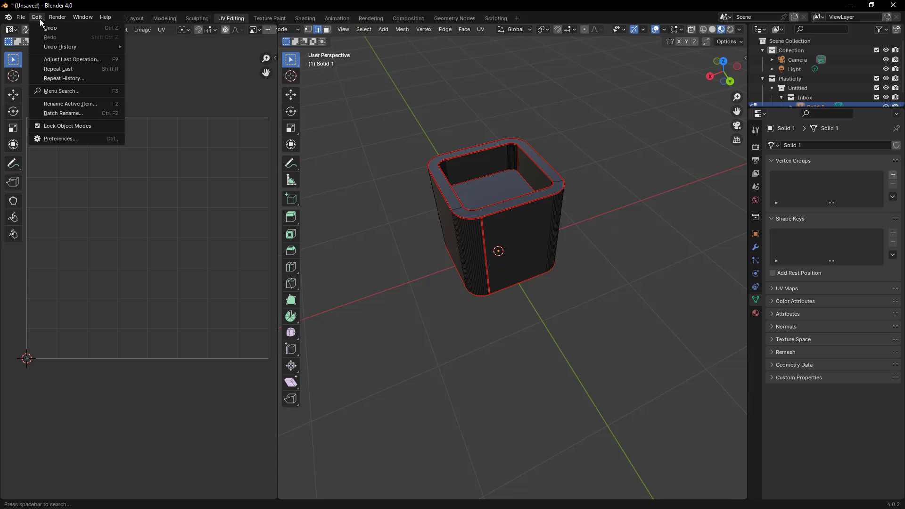
{"action": "left_click", "coordinate": [61, 138]}
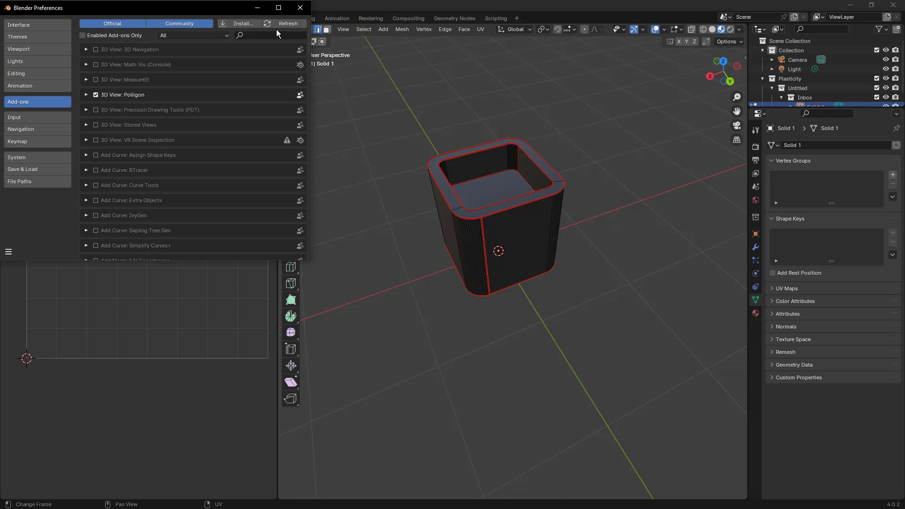
{"action": "left_click", "coordinate": [267, 37]}
{"action": "type", "text": "plas"}
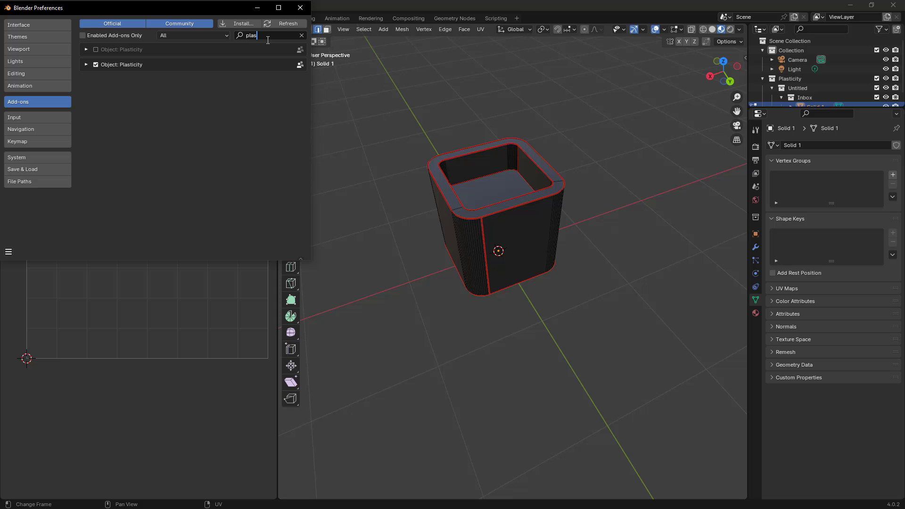
{"action": "left_click", "coordinate": [96, 65]}
{"action": "left_click", "coordinate": [96, 49]}
{"action": "left_click", "coordinate": [300, 9]}
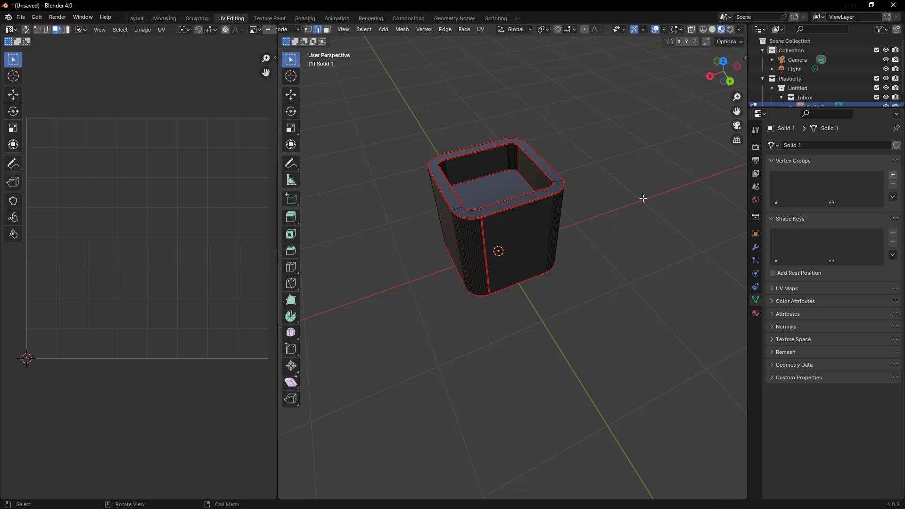
{"action": "key", "text": "n"}
{"action": "left_click", "coordinate": [701, 73]}
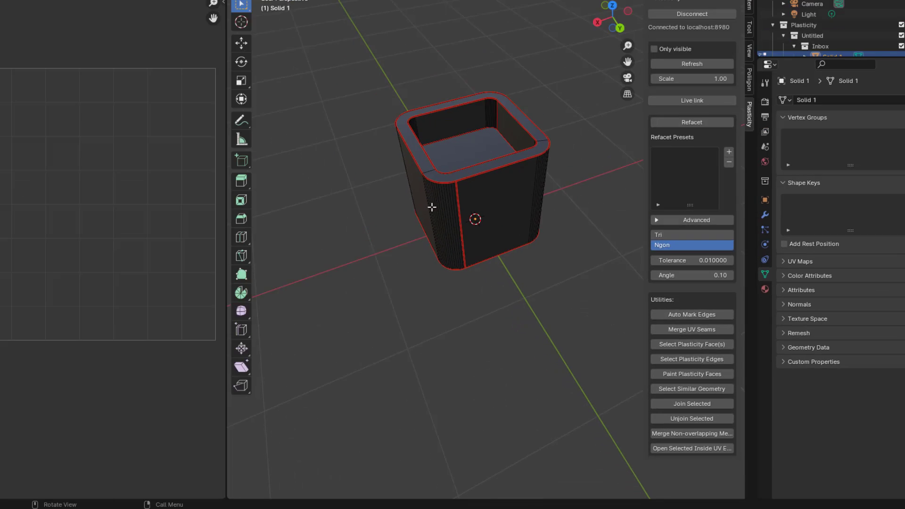
Select the whole box, preview its UVs in a floating UV editor window, then close it
{"action": "key", "text": "a"}
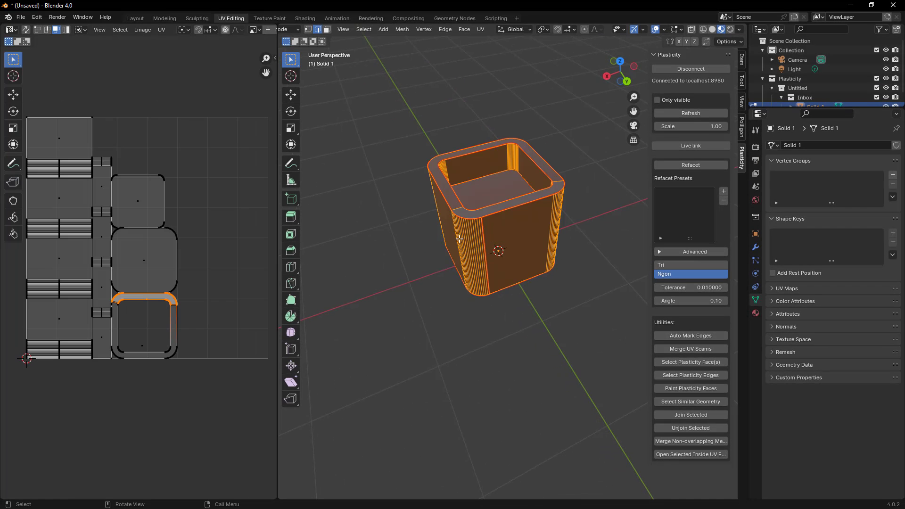
{"action": "left_click", "coordinate": [676, 454]}
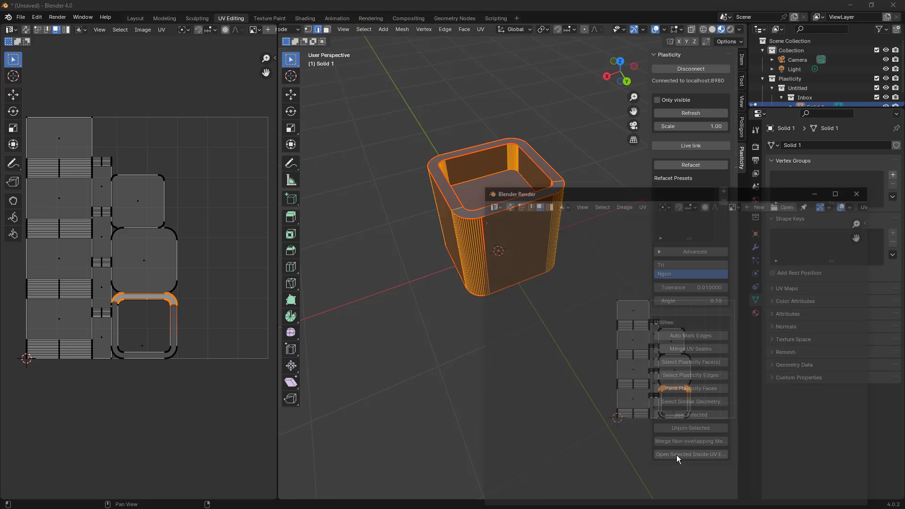
{"action": "left_click_drag", "start_coordinate": [662, 195], "coordinate": [369, 71]}
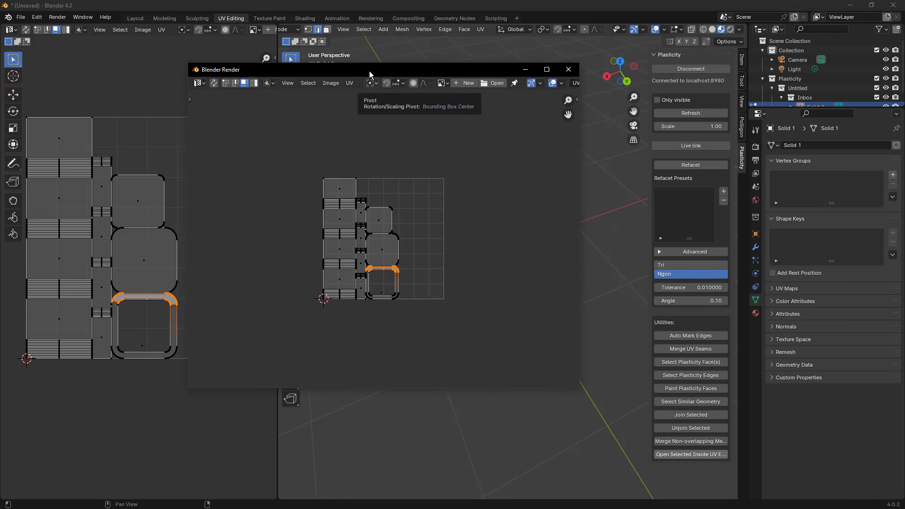
{"action": "scroll", "coordinate": [368, 234], "scroll_direction": "up", "scroll_amount": 4}
{"action": "scroll", "coordinate": [369, 234], "scroll_direction": "down", "scroll_amount": 2}
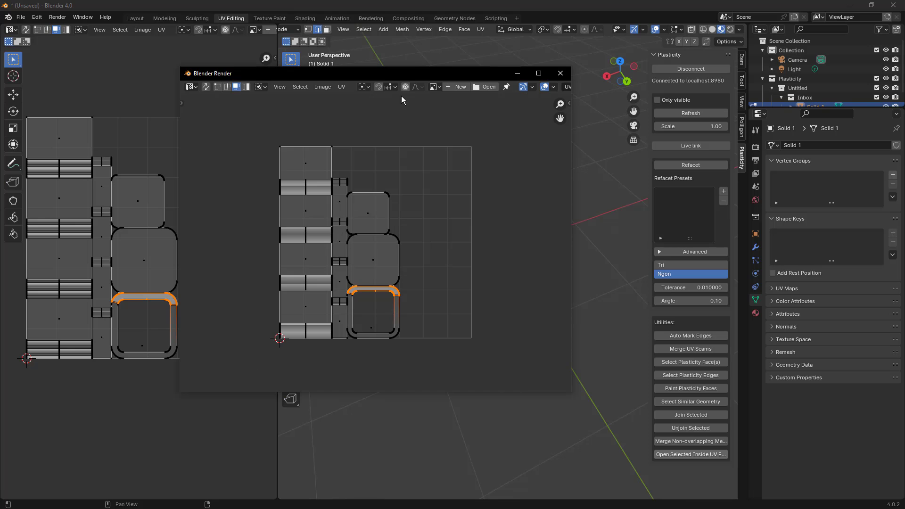
{"action": "left_click_drag", "start_coordinate": [423, 72], "coordinate": [372, 103]}
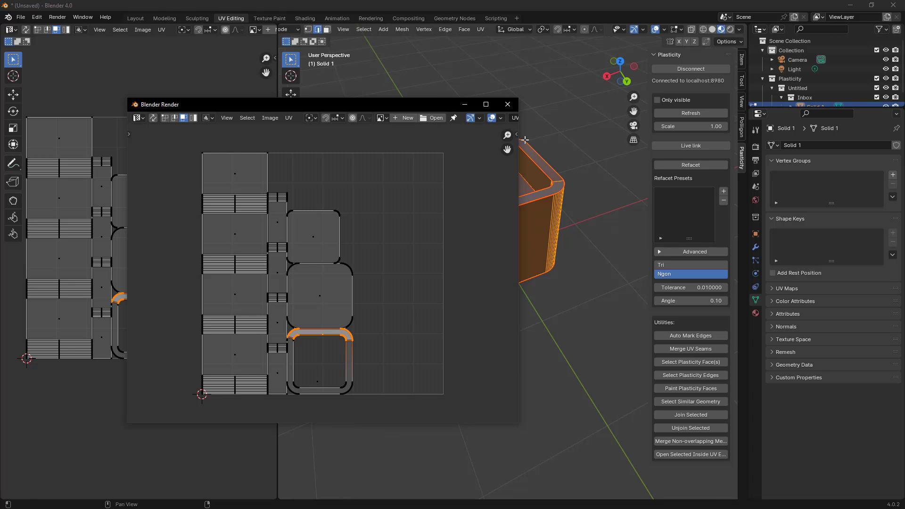
{"action": "left_click", "coordinate": [506, 104]}
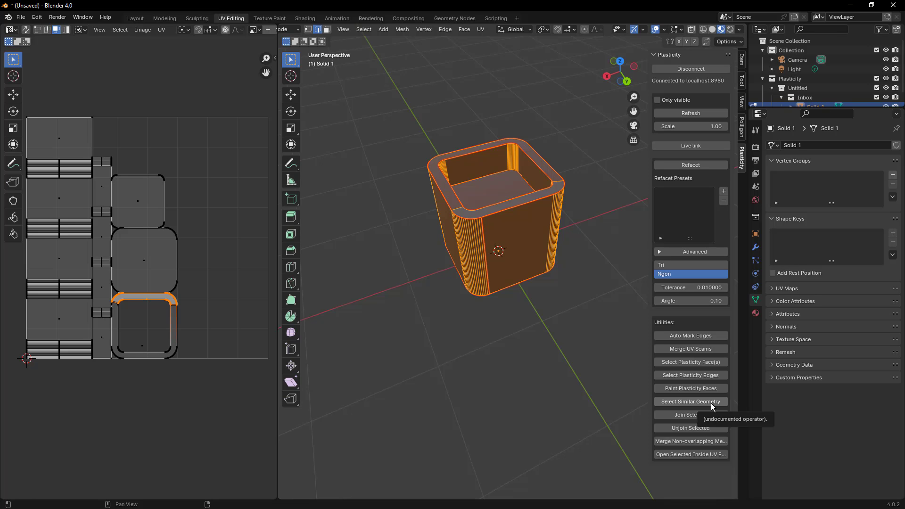
Deselect everything on Solid 1 so only its red seams remain visible
{"action": "left_click", "coordinate": [581, 394]}
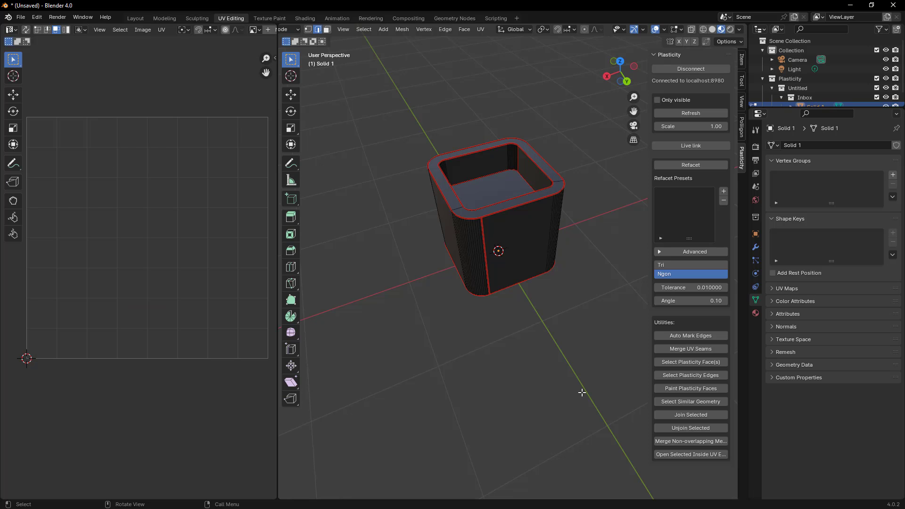